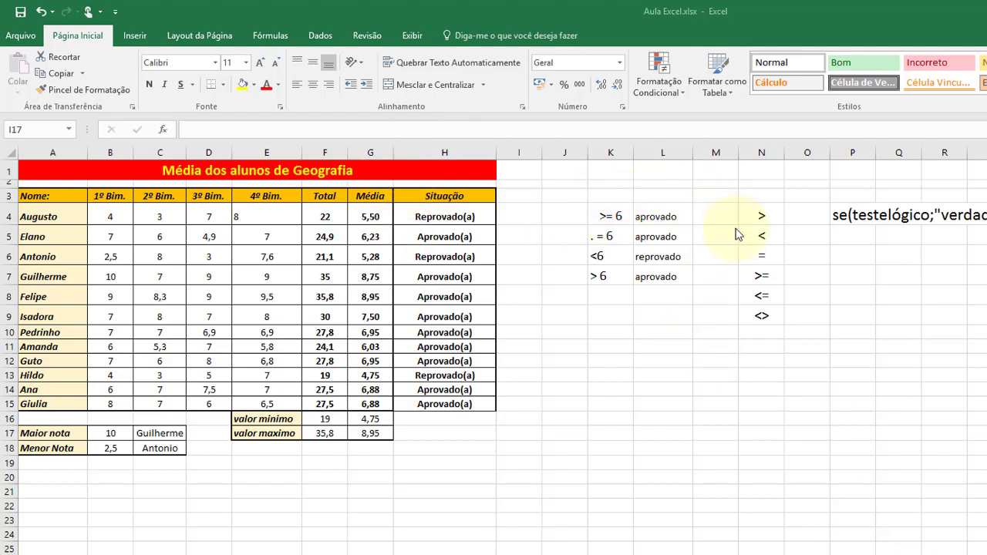
# Center the comparison examples in K4:K7.
pyautogui.click(429, 217)
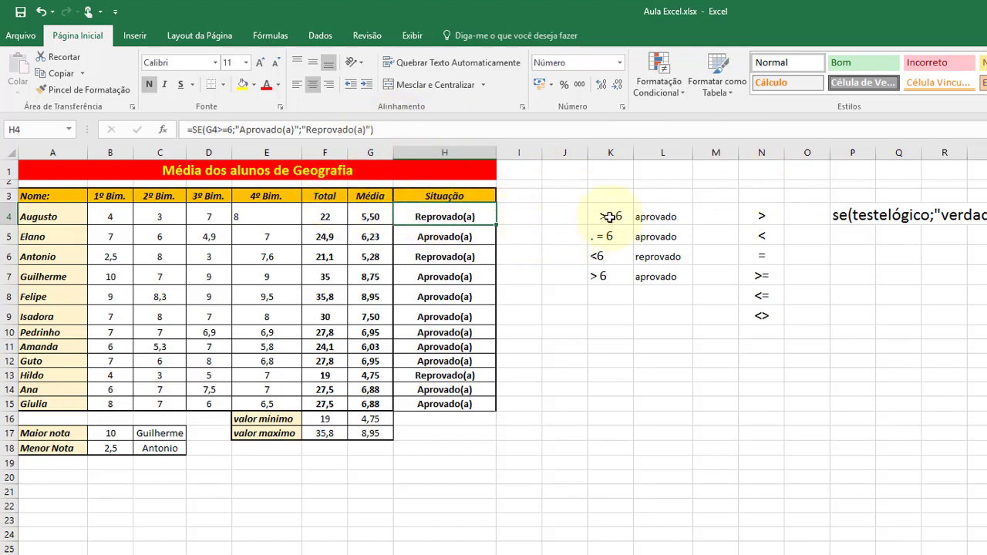
pyautogui.moveTo(609, 216); pyautogui.dragTo(615, 278)
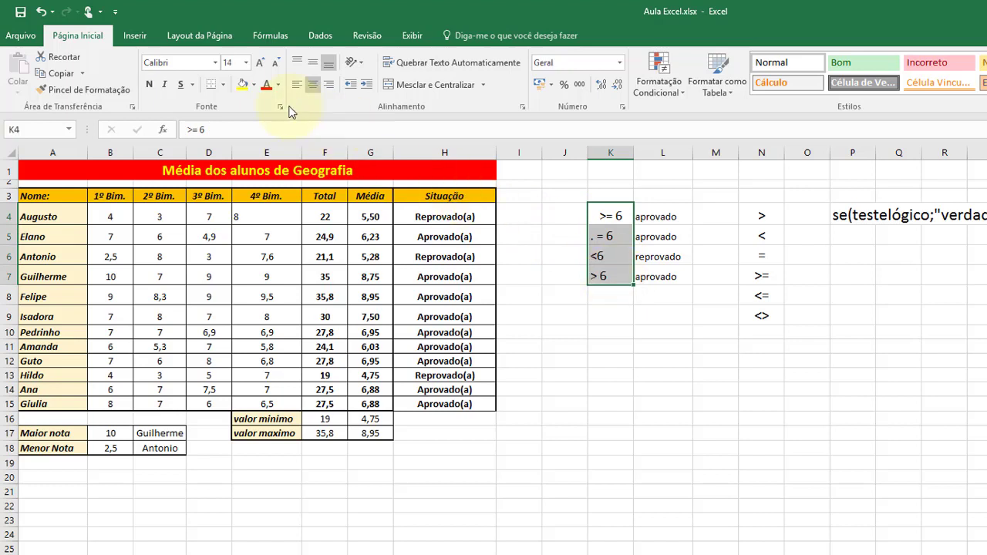
pyautogui.click(310, 84)
pyautogui.click(669, 336)
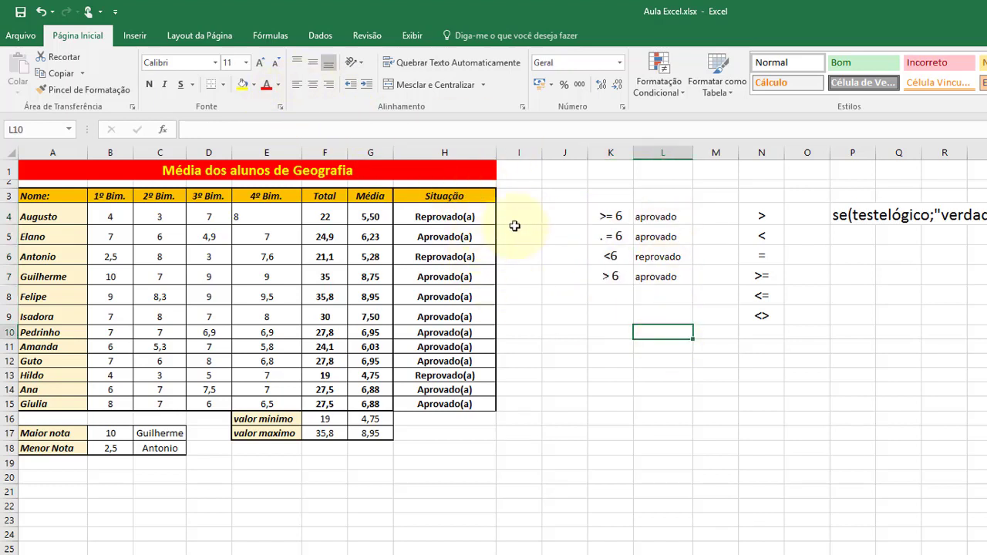
# Change Augusto's H4 formula threshold from G4>=6 to G4>=7.
pyautogui.click(452, 218)
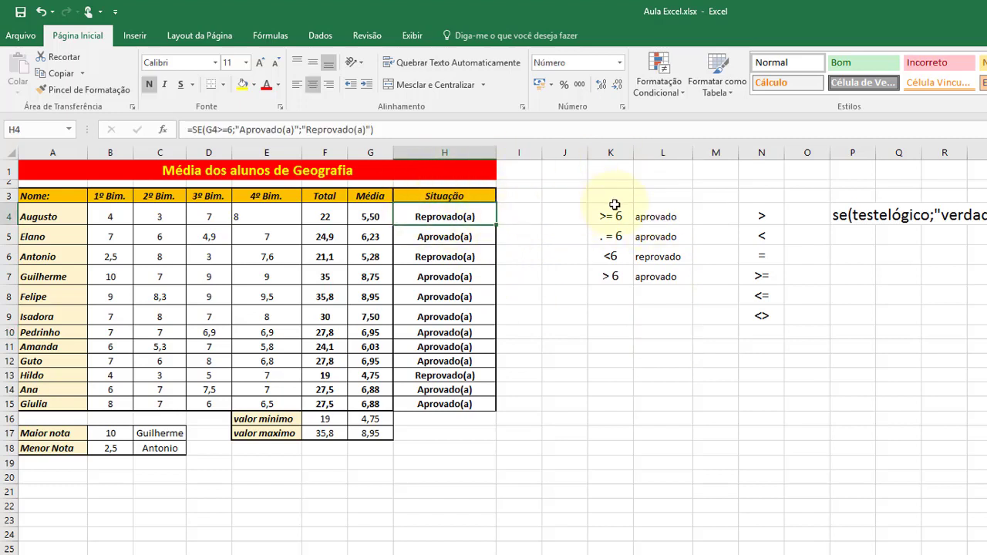
pyautogui.click(232, 130)
pyautogui.press('BackSpace')
pyautogui.write('7')
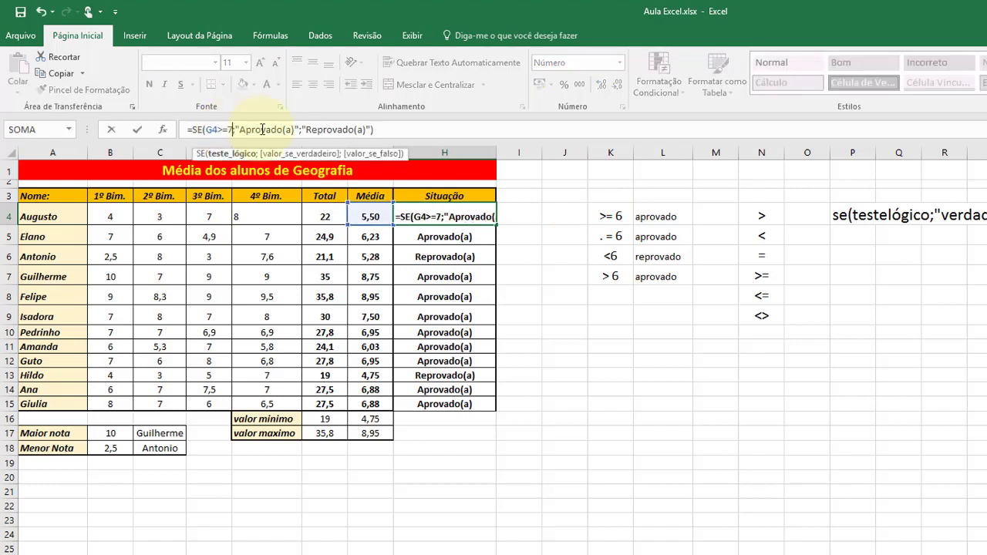
pyautogui.press('Return')
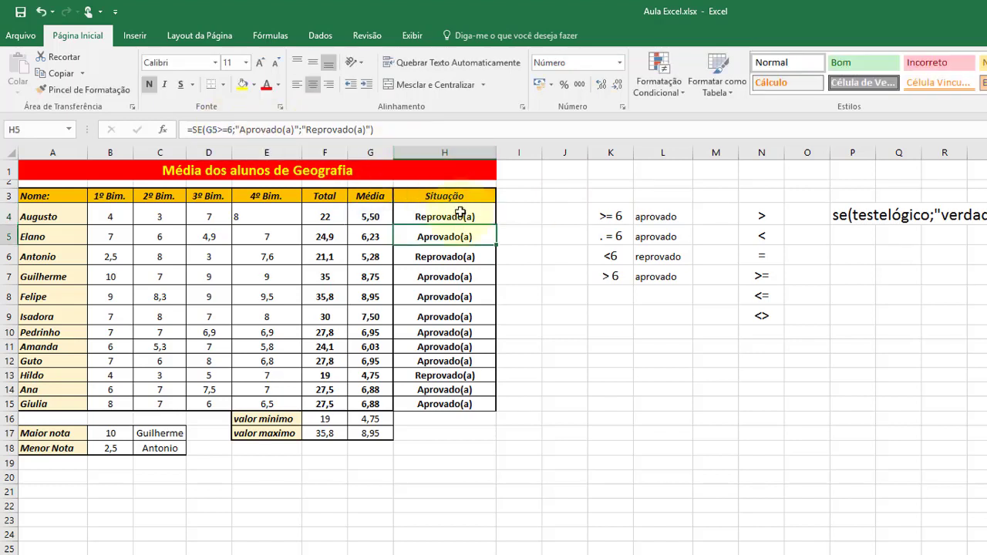
pyautogui.click(460, 213)
# Fill the updated H4 Situação formula down through H15.
pyautogui.doubleClick(494, 225)
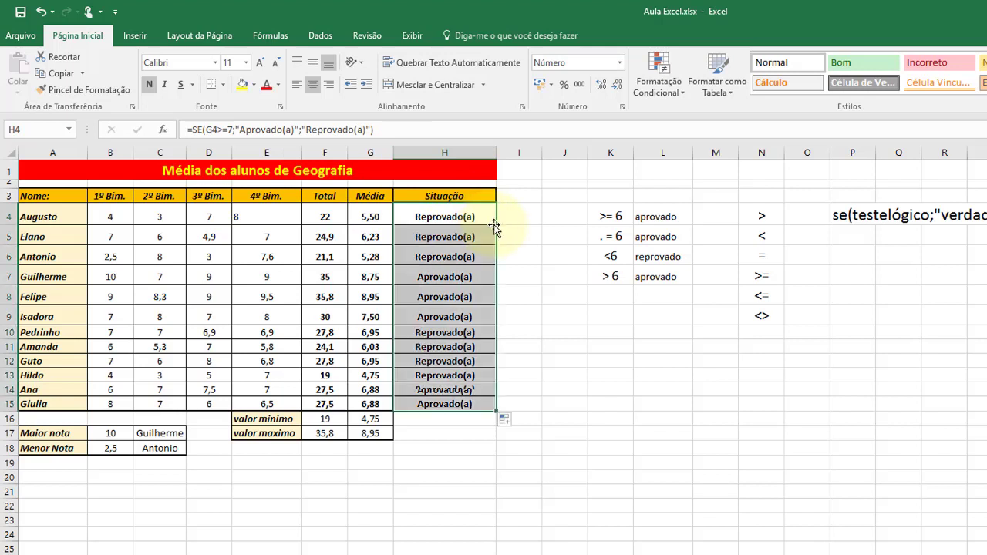
pyautogui.click(455, 217)
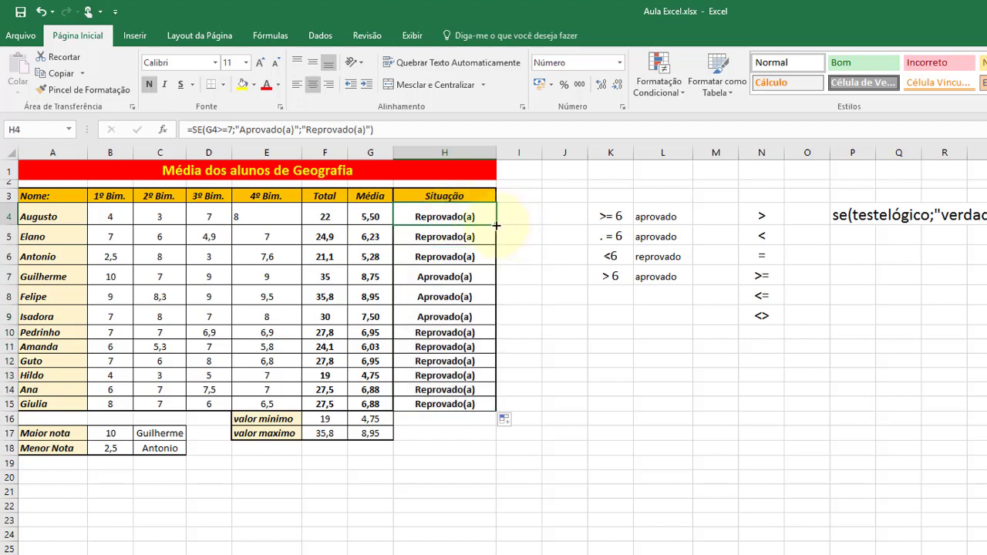
pyautogui.doubleClick(497, 225)
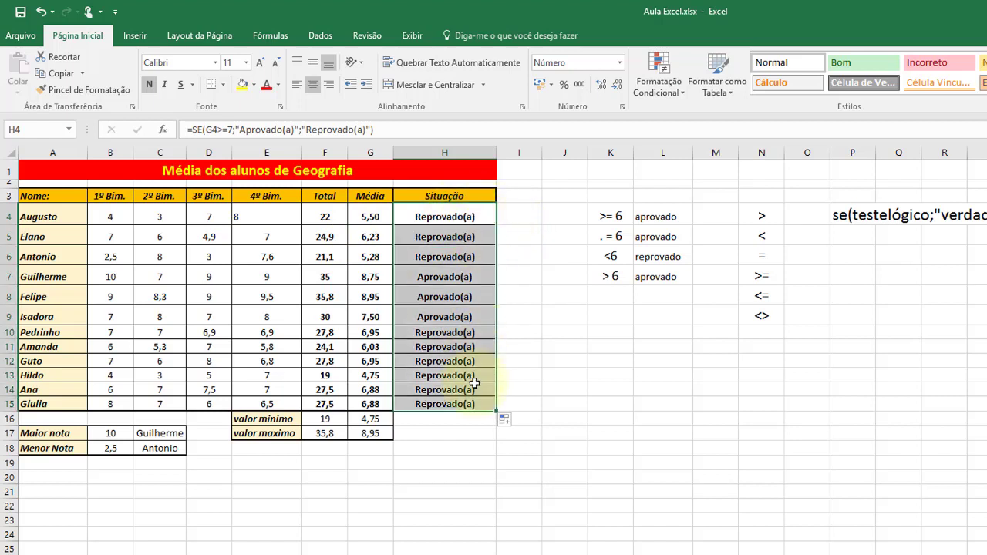
# Review the average formulas in G4 through G15.
pyautogui.click(477, 291)
pyautogui.click(379, 220)
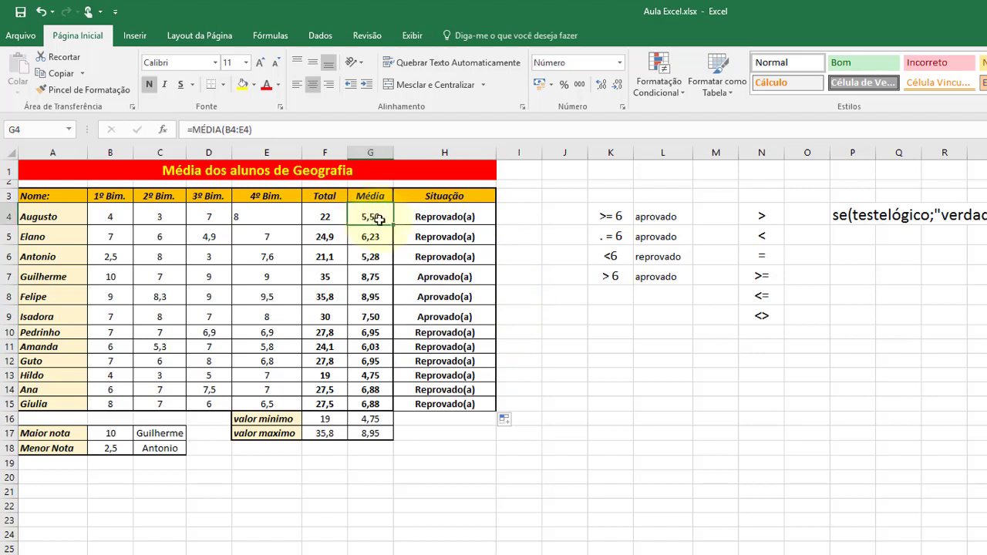
pyautogui.click(379, 232)
pyautogui.click(384, 254)
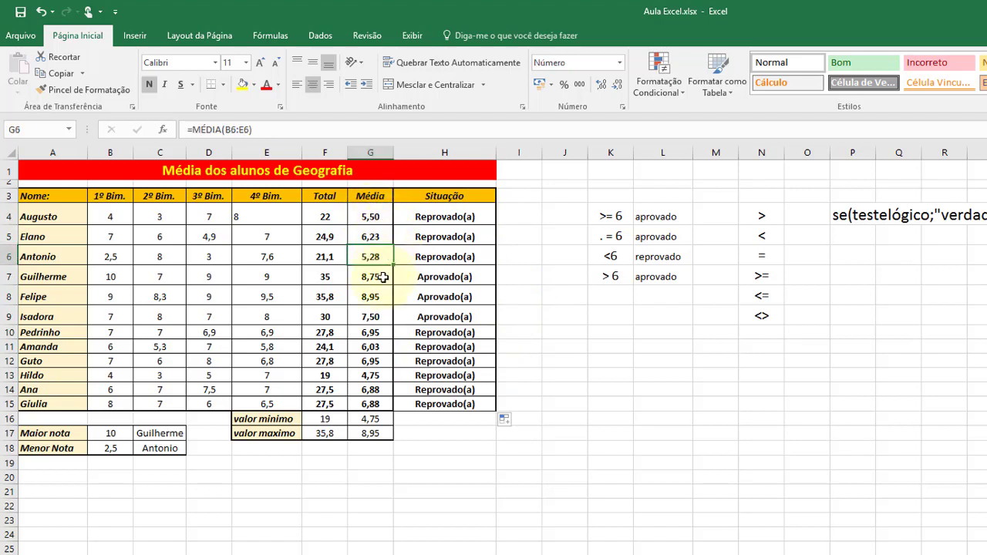
pyautogui.click(384, 277)
pyautogui.click(382, 297)
pyautogui.click(380, 316)
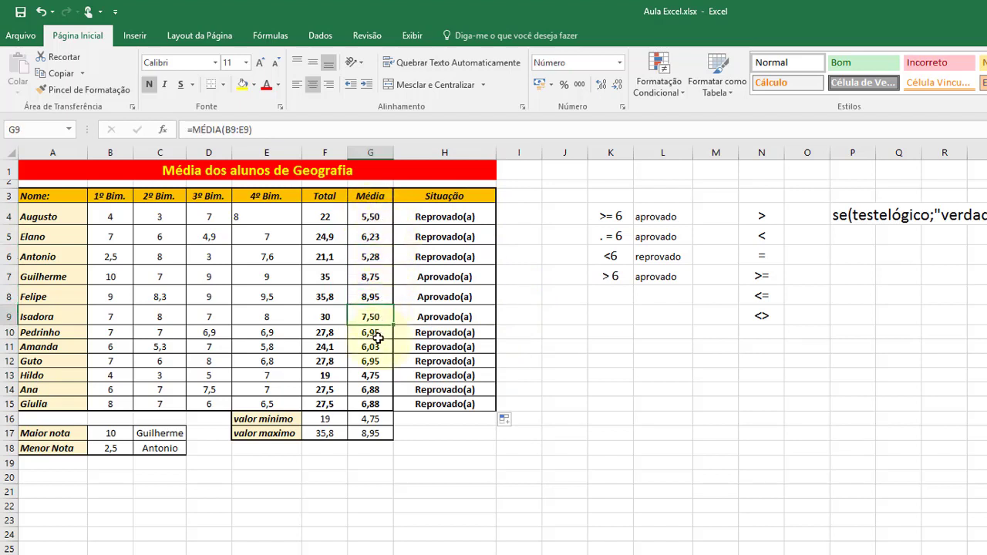
pyautogui.click(375, 333)
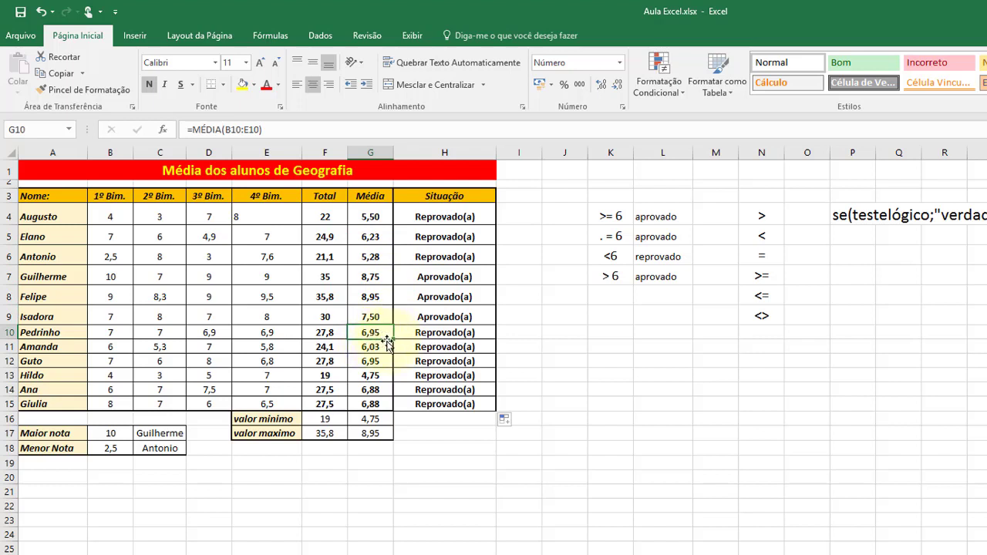
pyautogui.click(384, 347)
pyautogui.click(383, 359)
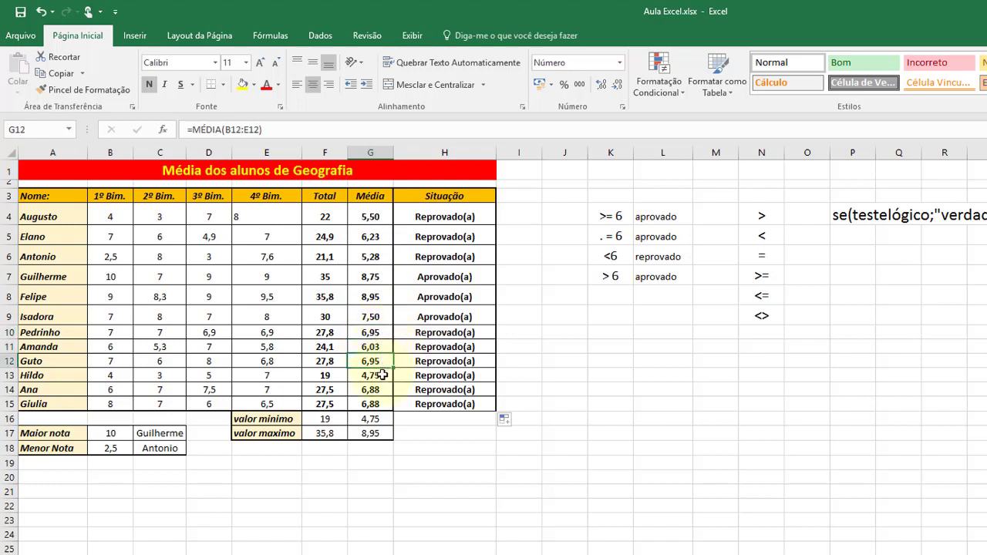
pyautogui.click(381, 375)
pyautogui.click(382, 390)
pyautogui.click(382, 404)
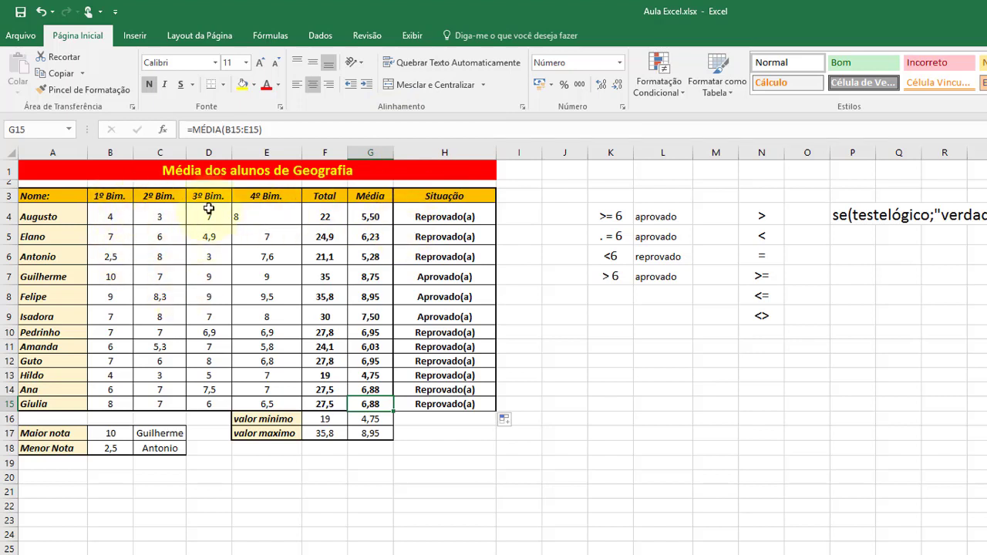
# Center Augusto's 4º Bim. grade of 8 in E4.
pyautogui.click(270, 214)
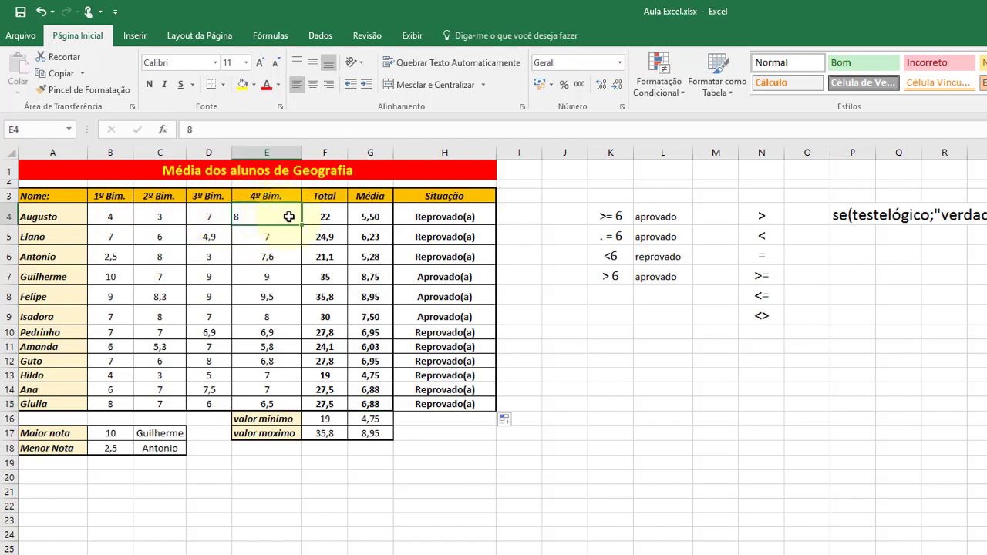
pyautogui.click(313, 84)
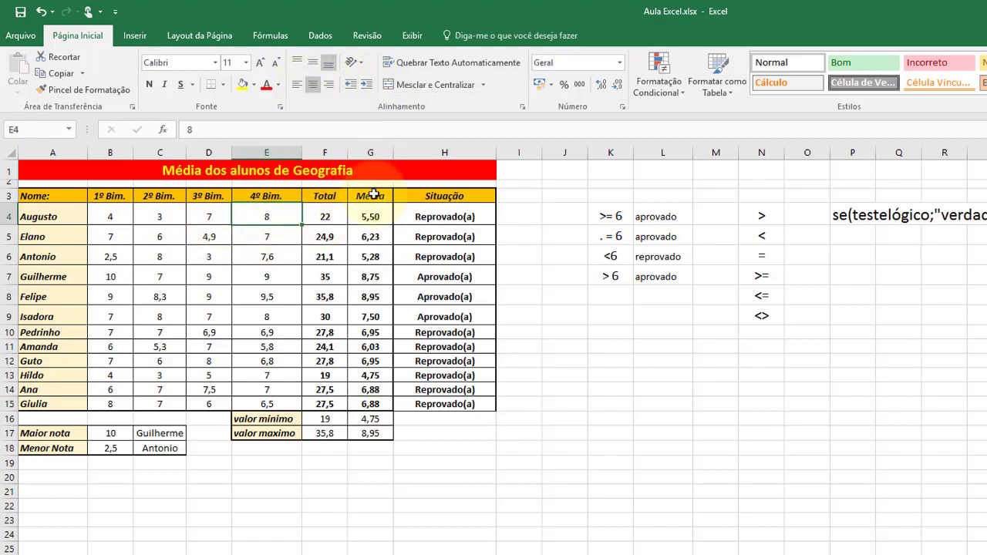
pyautogui.click(560, 357)
pyautogui.click(467, 220)
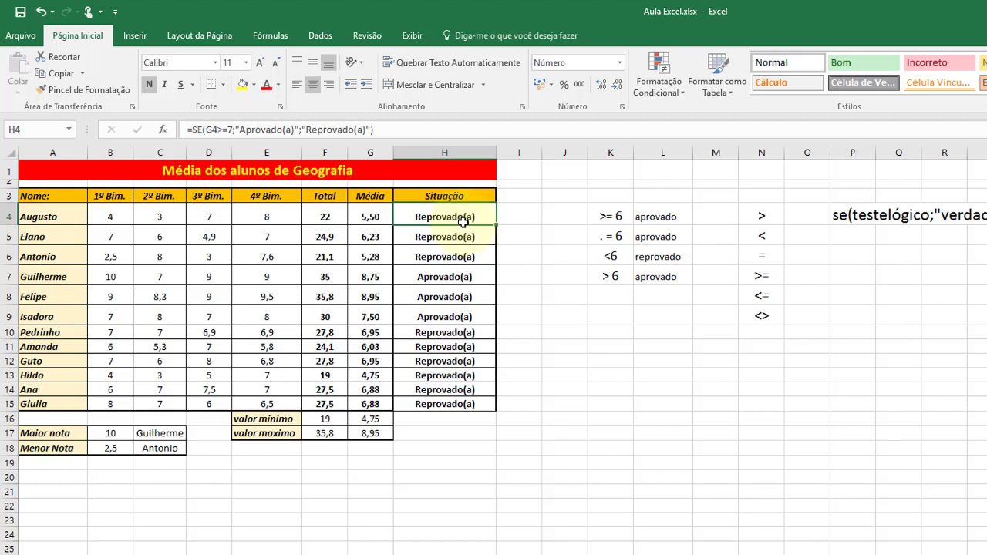
# Change the K4 and K5 criteria to >= 7 and . = 7.
pyautogui.click(621, 216)
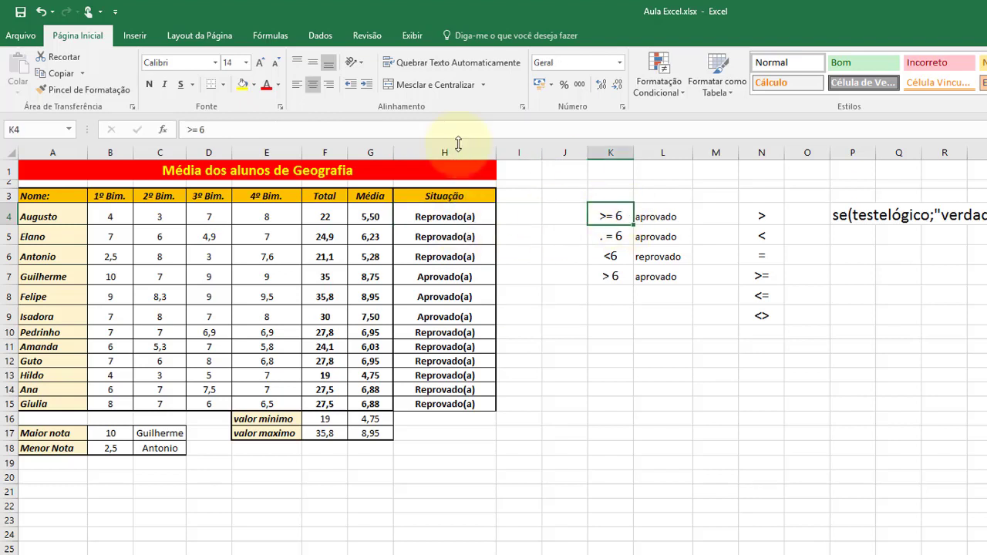
pyautogui.click(207, 131)
pyautogui.doubleClick(202, 130)
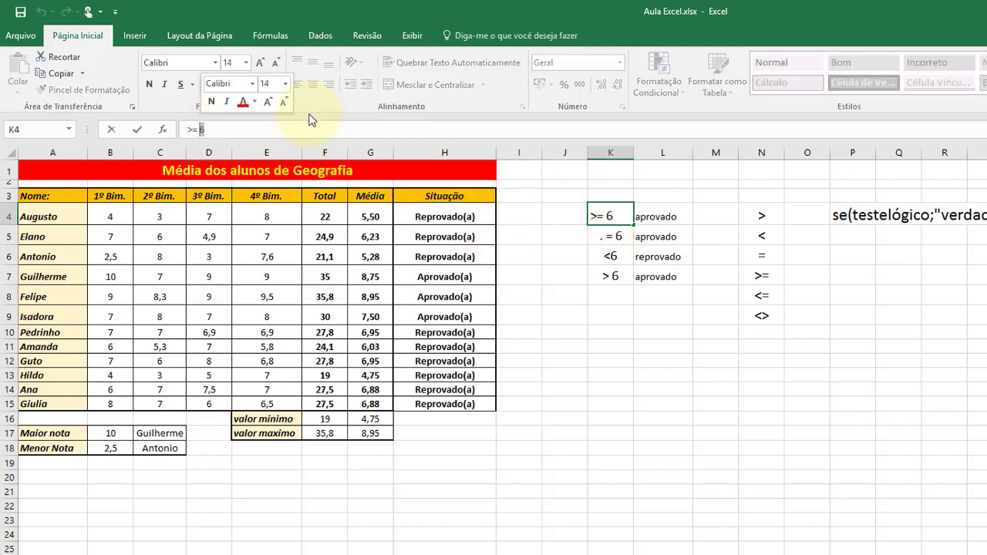
pyautogui.write('7')
pyautogui.press('Return')
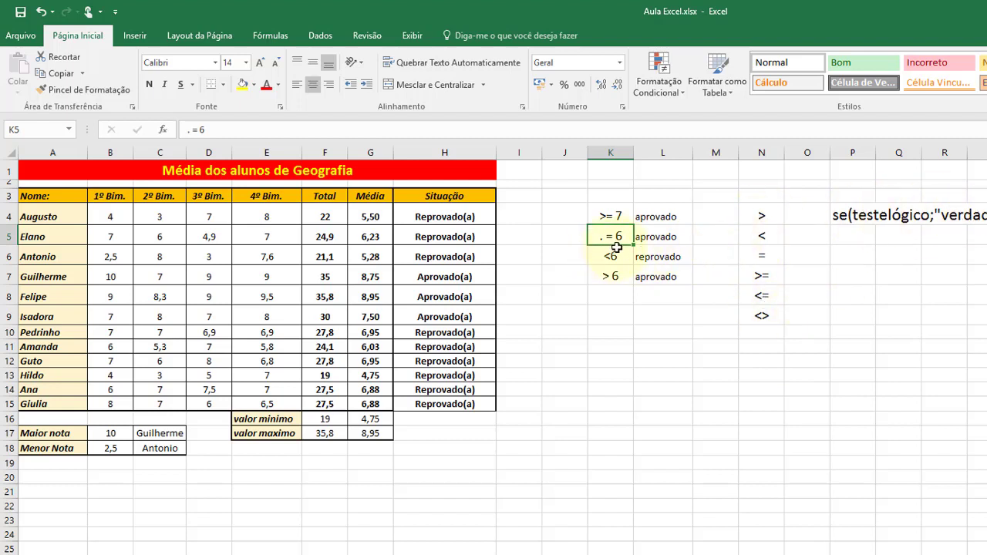
pyautogui.click(309, 132)
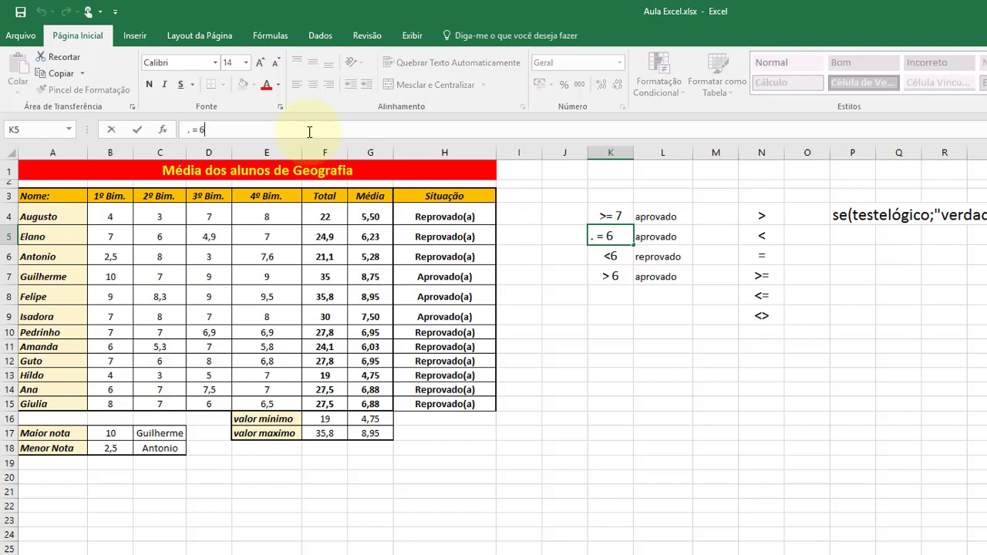
pyautogui.press('BackSpace')
pyautogui.write('7')
pyautogui.press('Return')
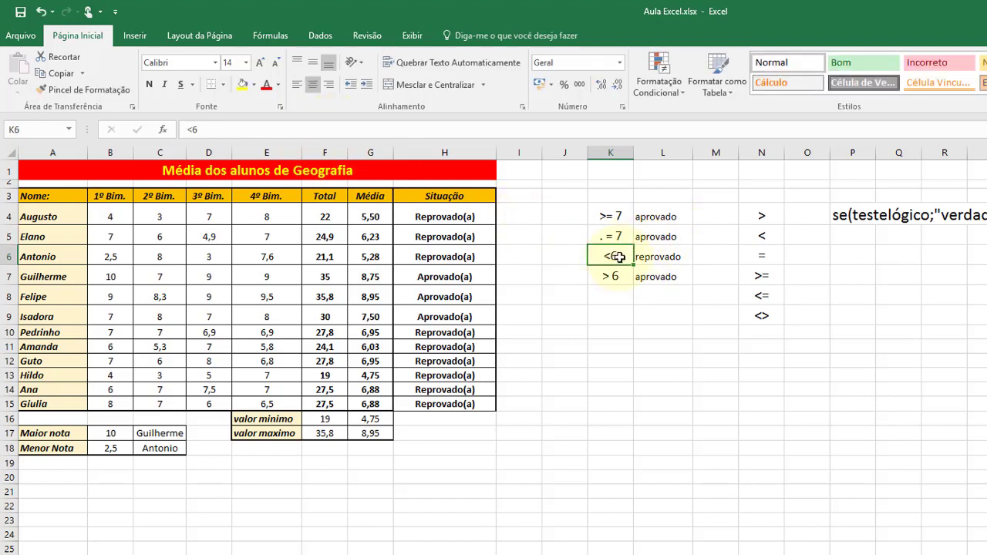
# Change the K6 and K7 criteria to <7 and > 7.
pyautogui.click(357, 130)
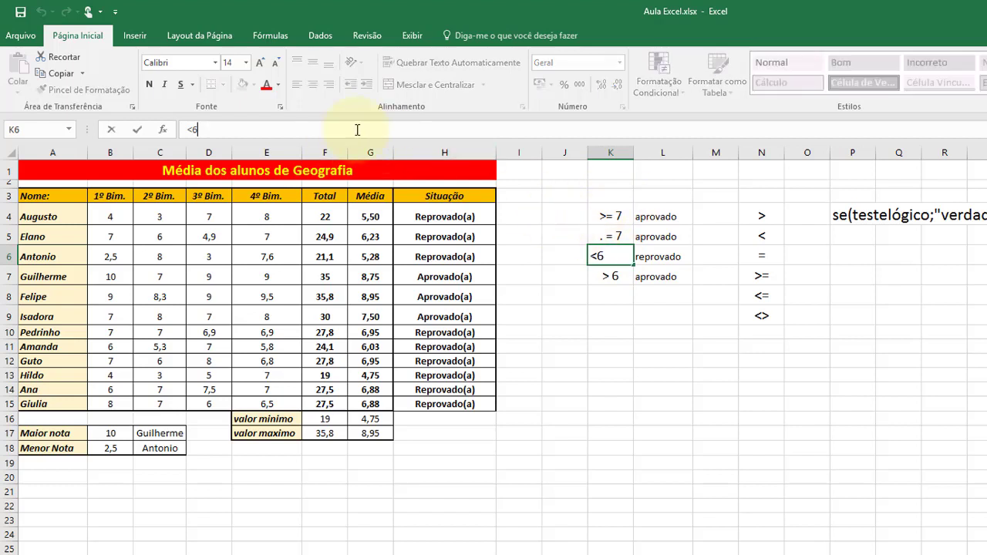
pyautogui.write('7')
pyautogui.press('Return')
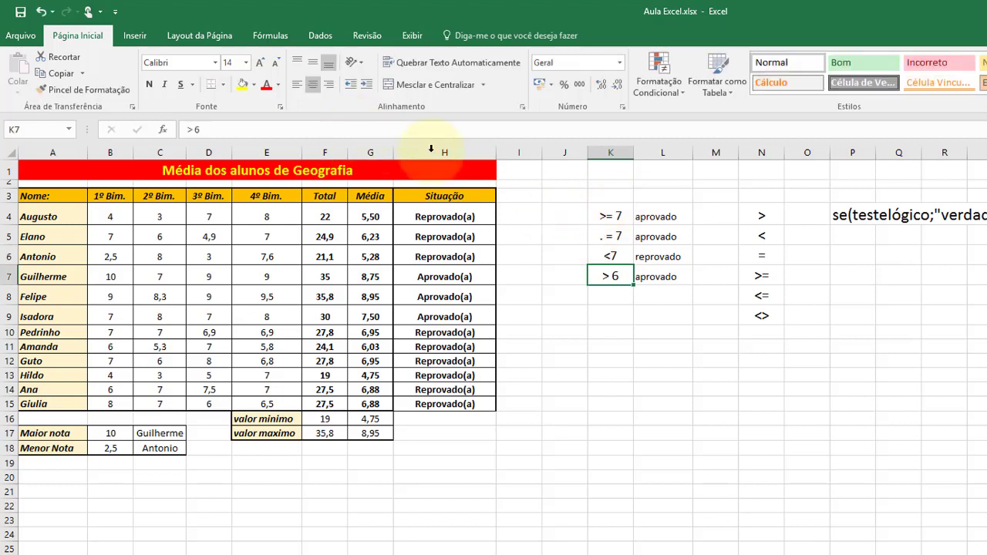
pyautogui.doubleClick(616, 277)
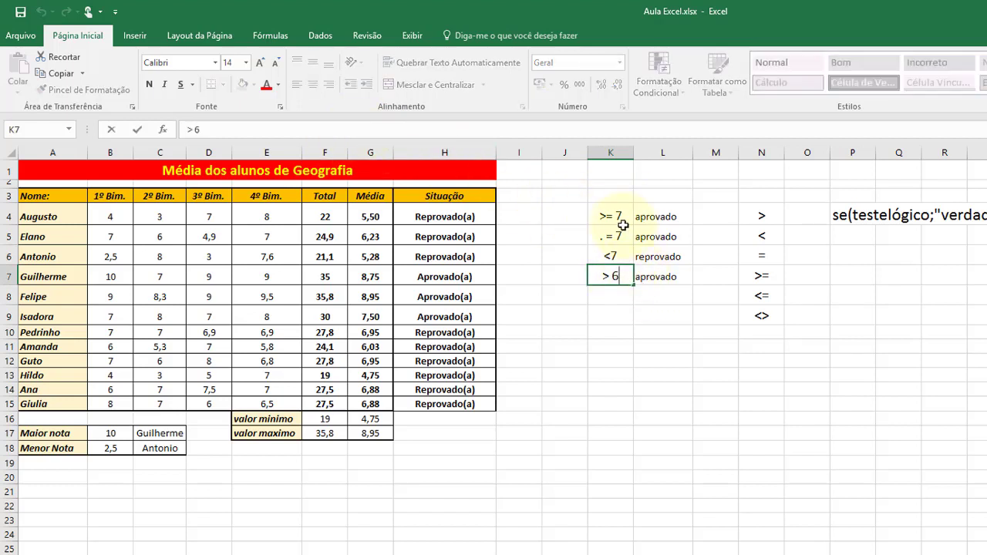
pyautogui.press('BackSpace')
pyautogui.press('BackSpace')
pyautogui.press('Return')
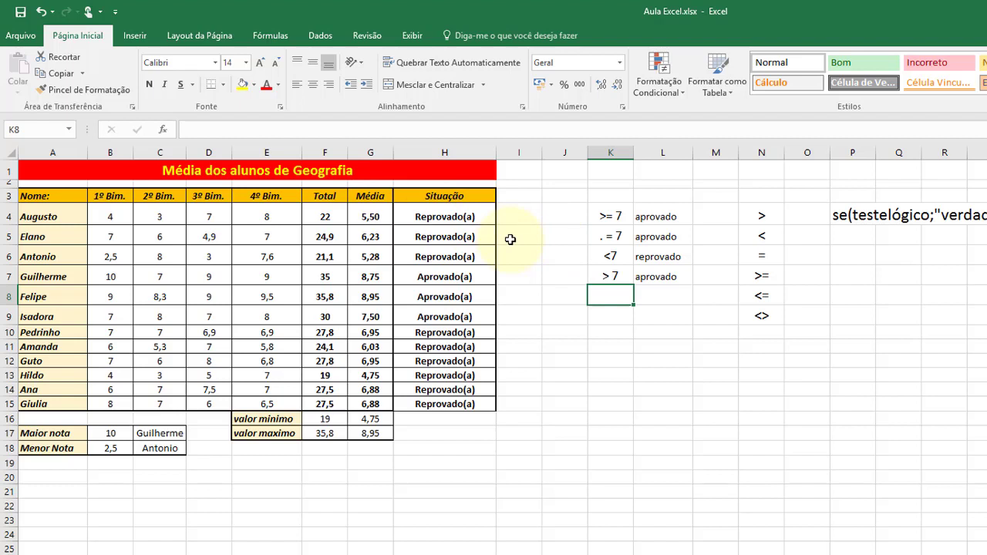
# Add the criterion <5 in K8 with the result reprovado beside it.
pyautogui.write('<5')
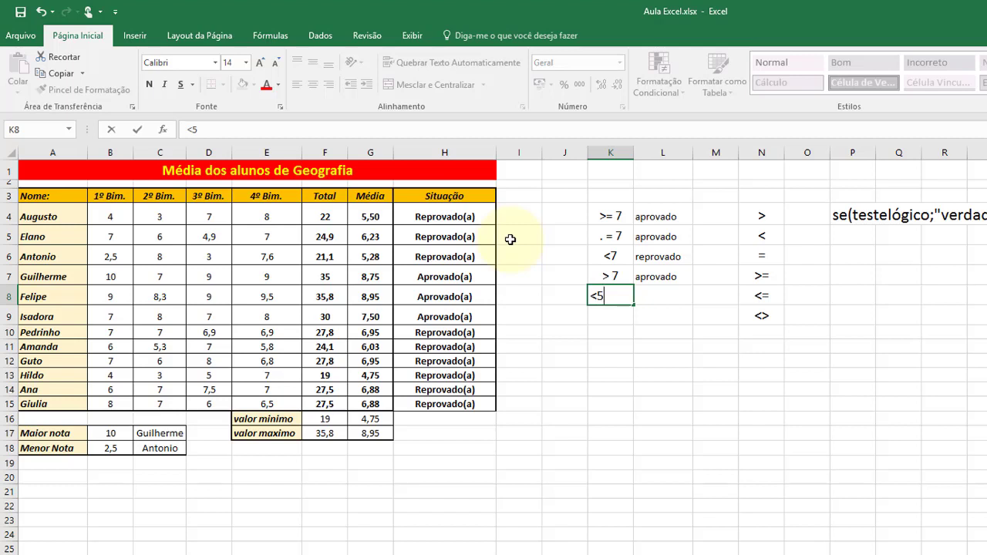
pyautogui.press('Return')
pyautogui.press('Right')
pyautogui.press('Up')
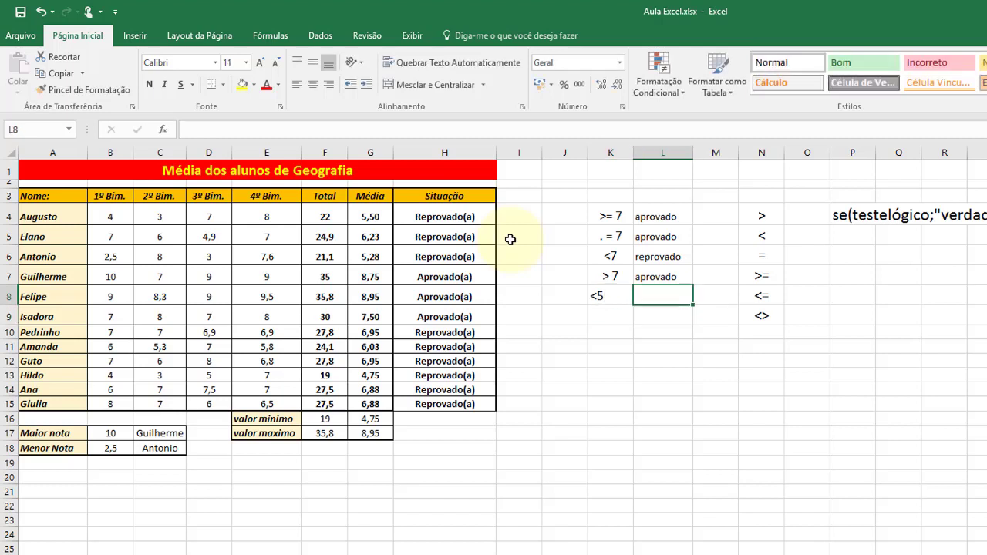
pyautogui.write('reprovado')
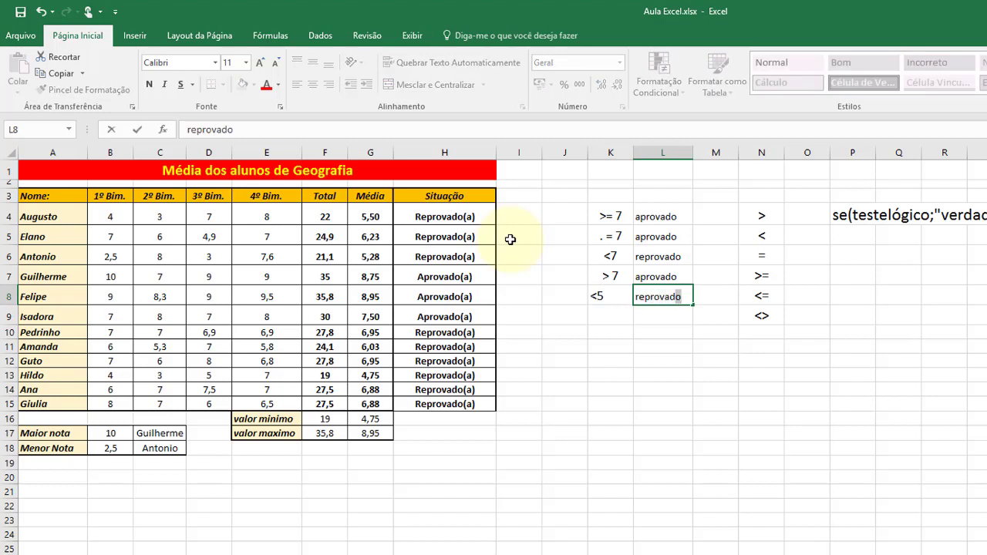
pyautogui.click(610, 315)
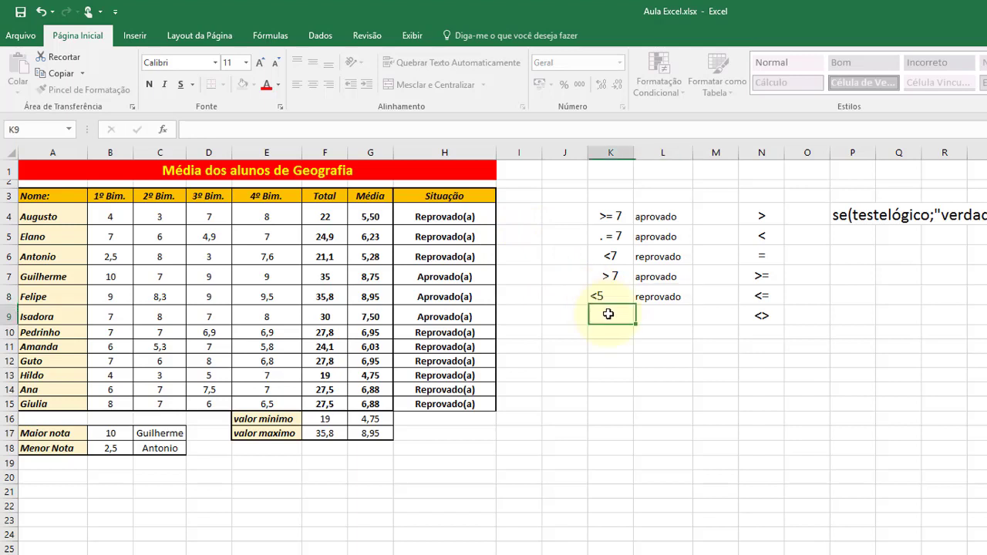
pyautogui.click(613, 294)
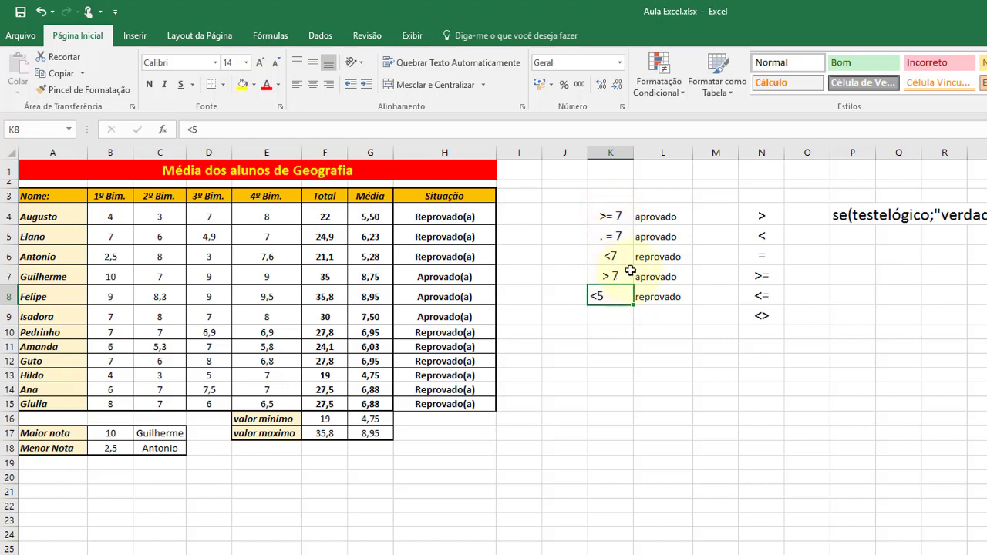
# Replace the <7 criterion's result reprovado with em exame.
pyautogui.click(658, 256)
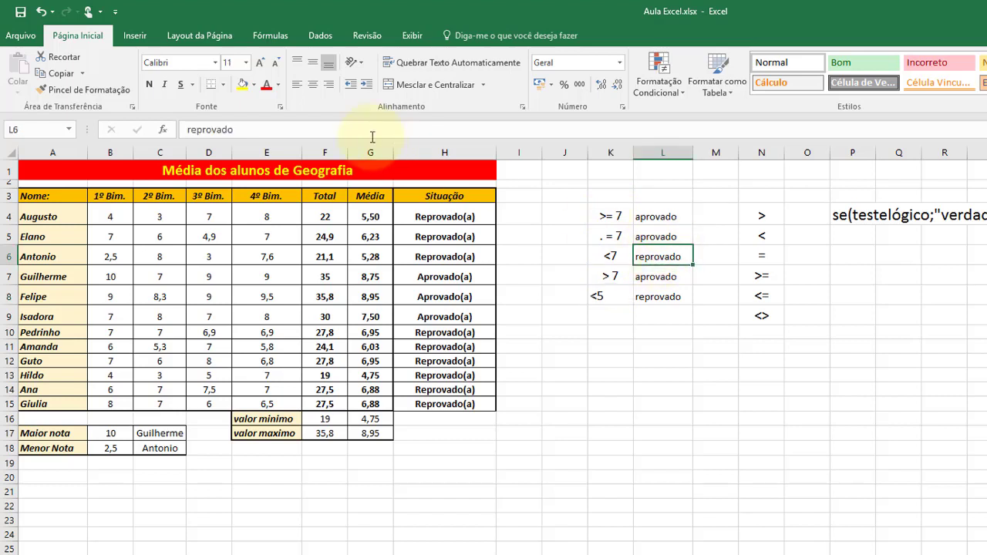
pyautogui.moveTo(233, 129); pyautogui.dragTo(168, 123)
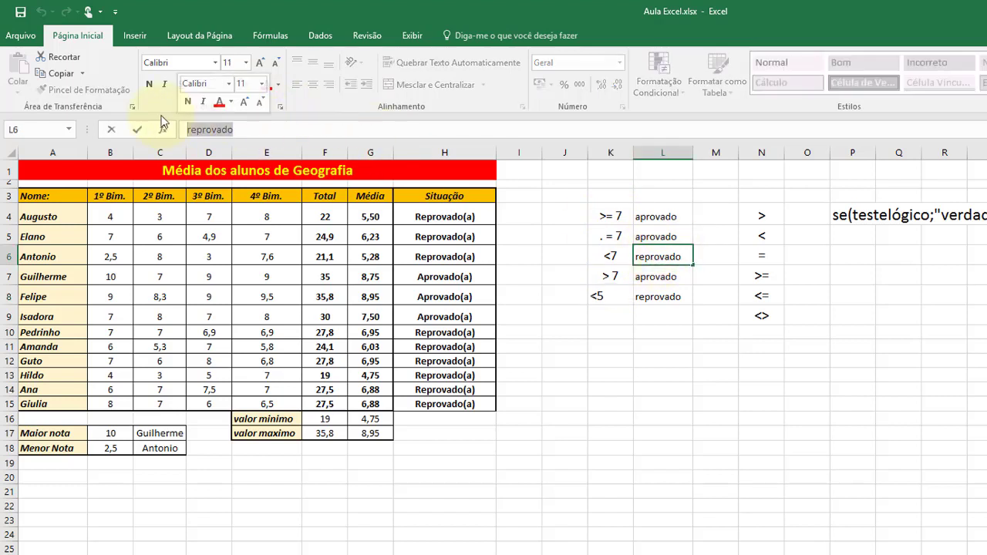
pyautogui.write('em exame')
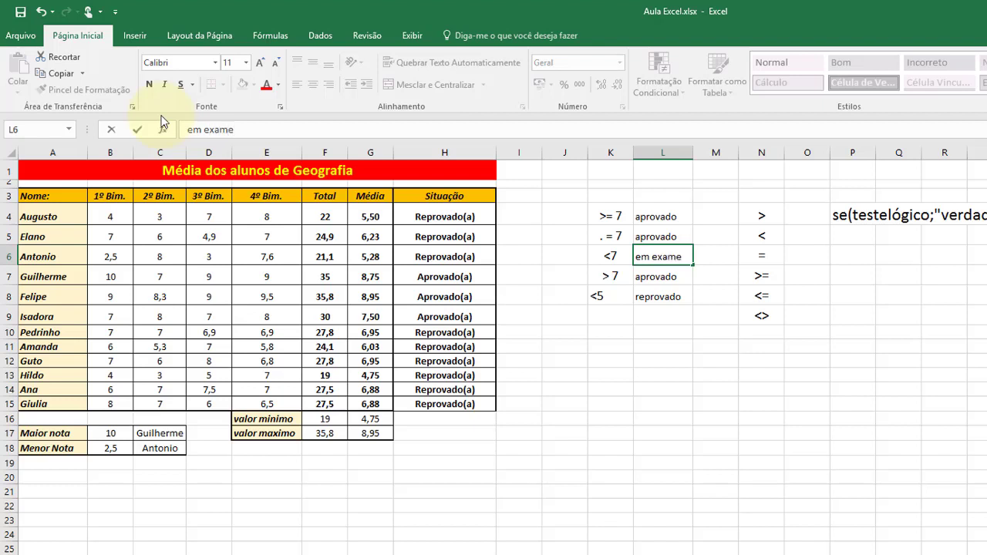
pyautogui.press('Return')
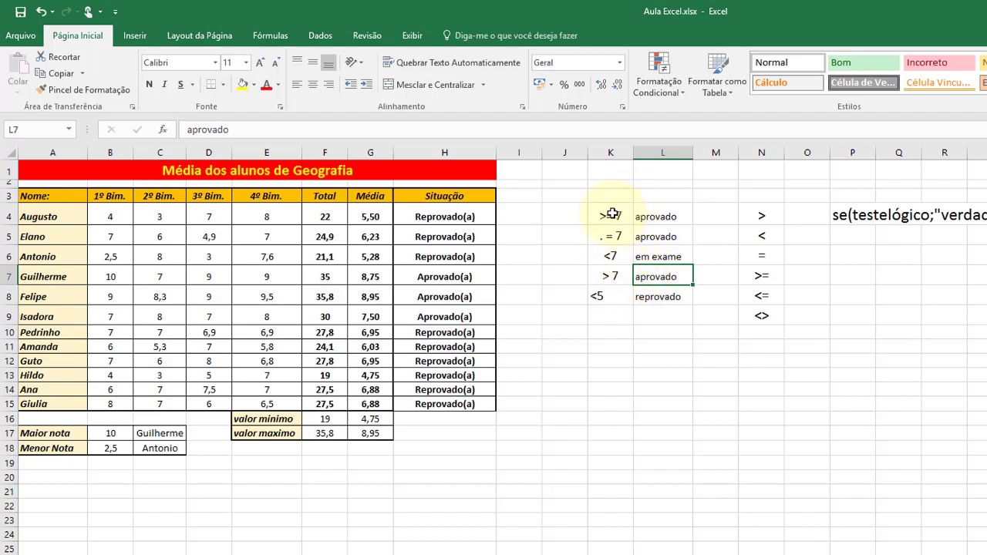
pyautogui.moveTo(613, 215); pyautogui.dragTo(662, 280)
pyautogui.click(621, 333)
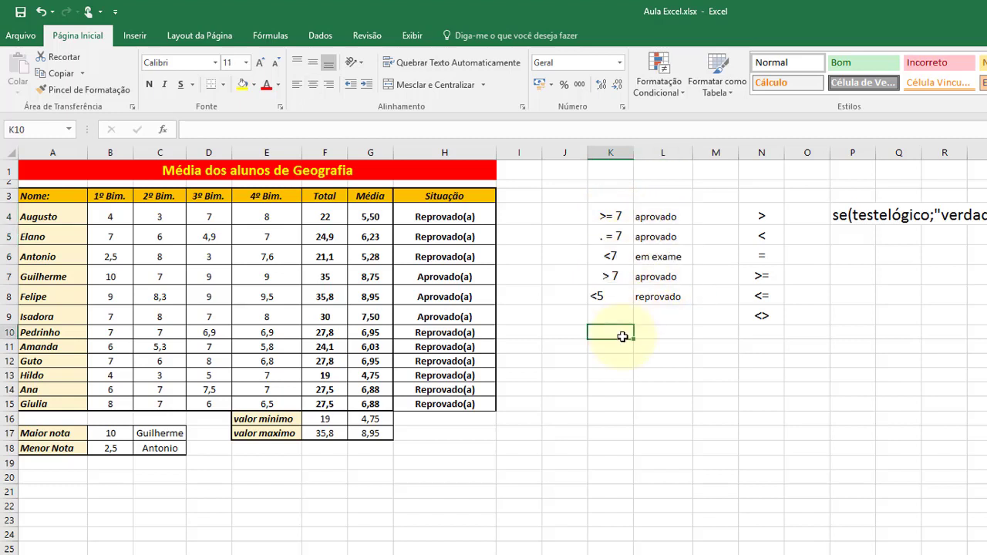
pyautogui.click(455, 215)
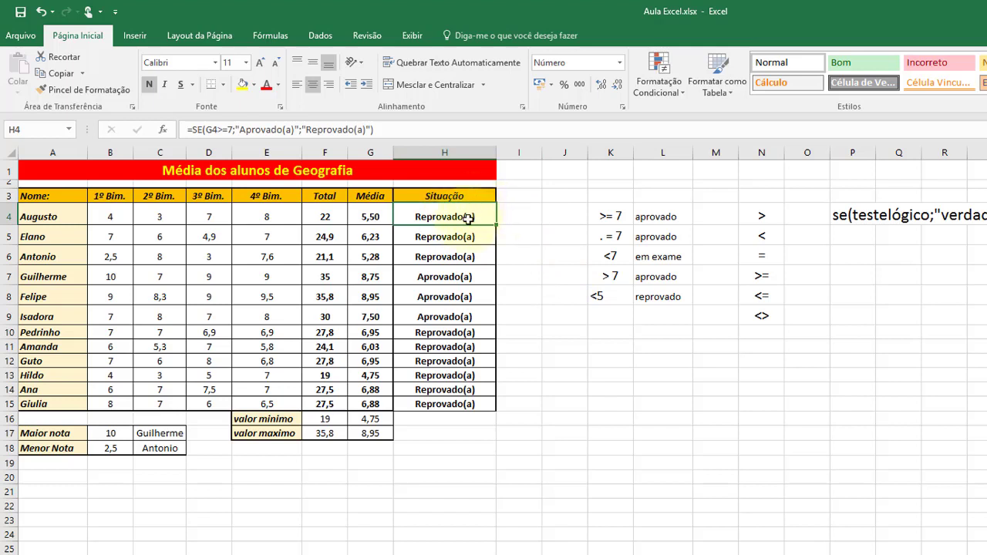
# Delete the SE formulas from the Situação cells H4 through H15.
pyautogui.moveTo(467, 216); pyautogui.dragTo(476, 402)
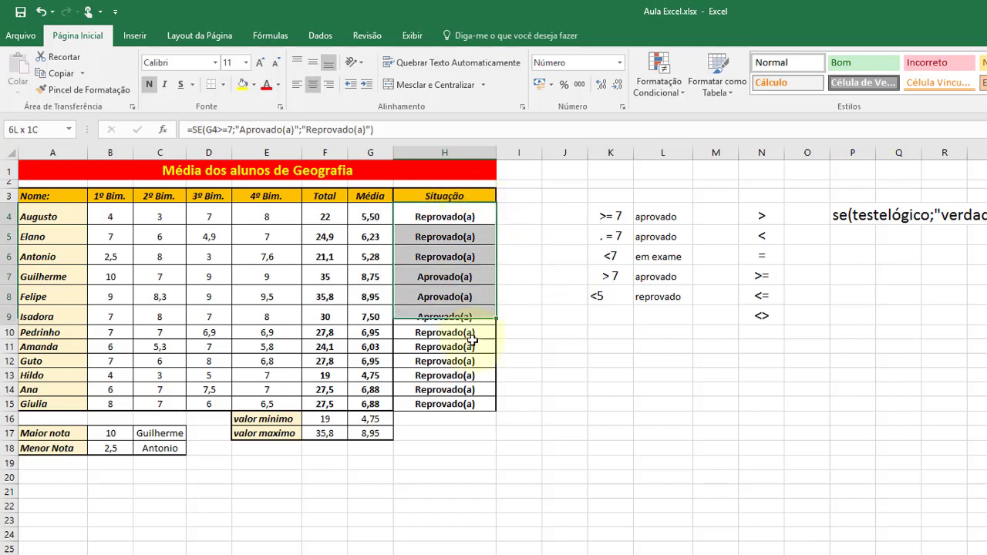
pyautogui.press('BackSpace')
pyautogui.click(521, 407)
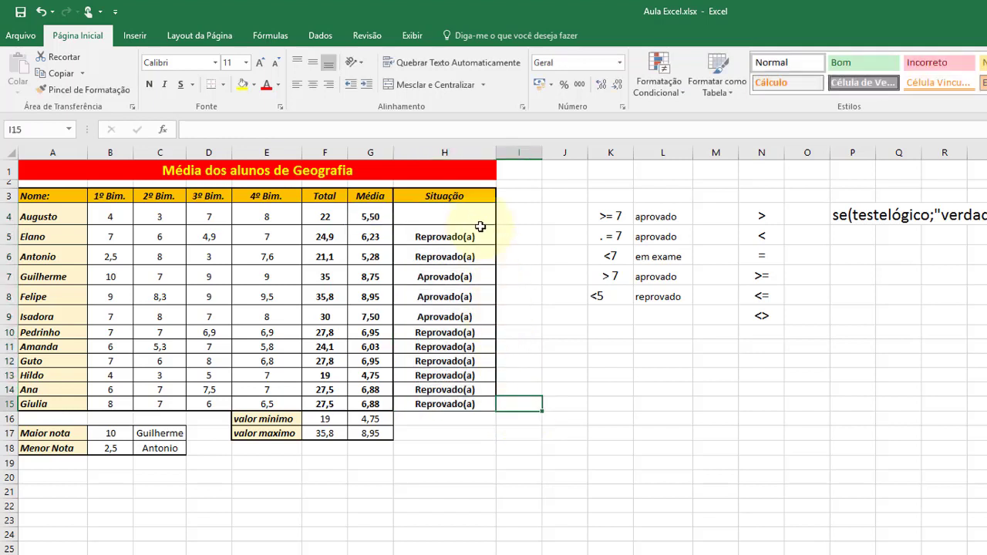
pyautogui.moveTo(463, 221); pyautogui.dragTo(450, 402)
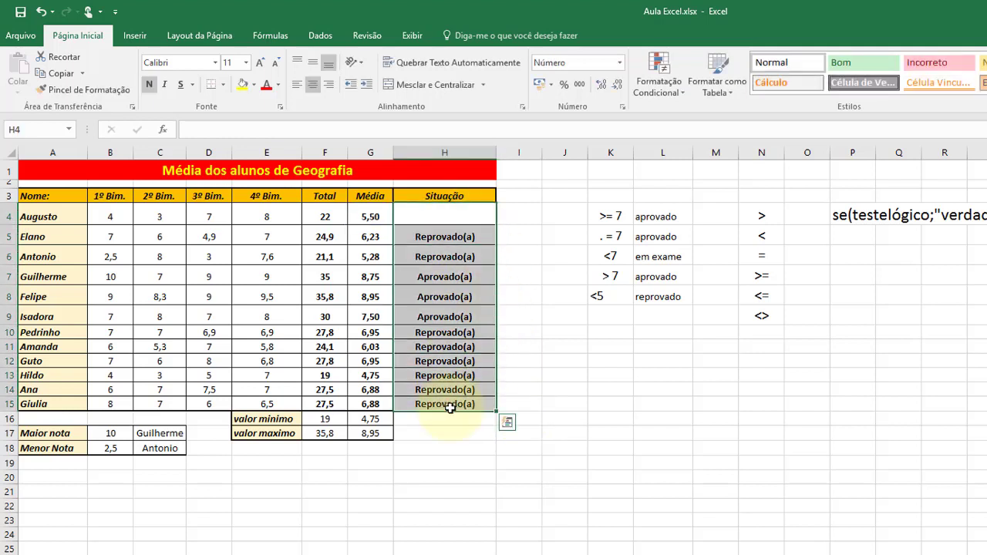
pyautogui.press('Delete')
pyautogui.click(614, 412)
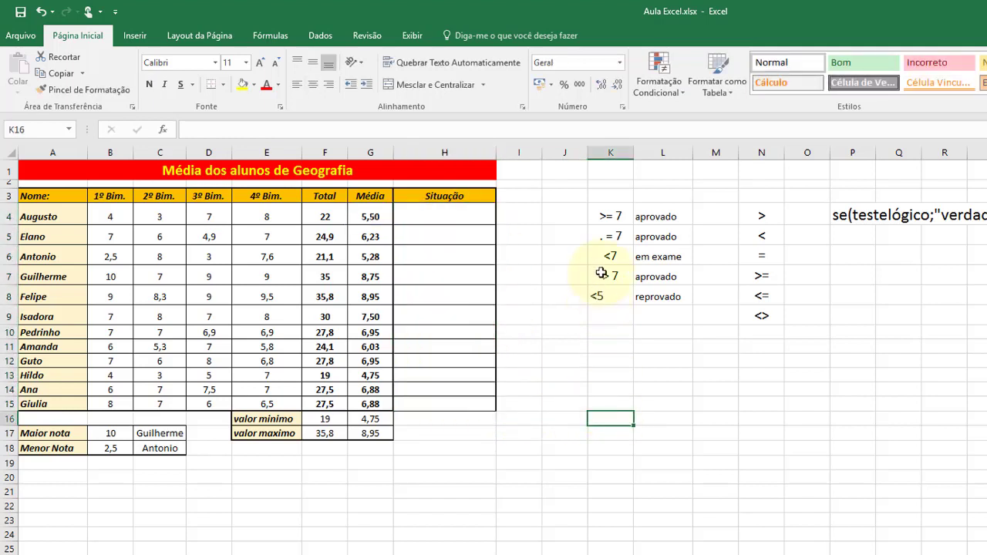
# Move the <7 em exame and . = 7 pairs below the <5 criterion.
pyautogui.click(629, 256)
pyautogui.moveTo(637, 256); pyautogui.dragTo(647, 257)
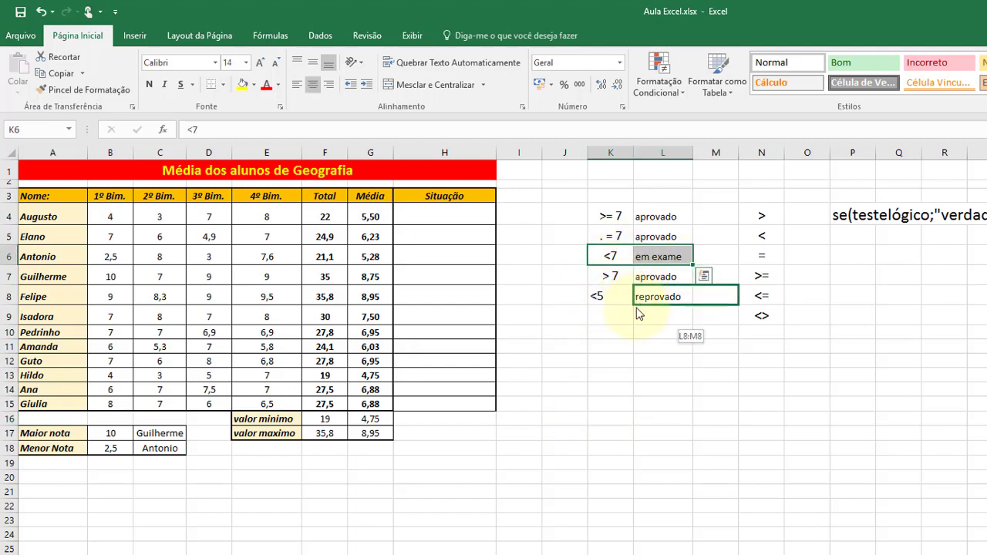
pyautogui.moveTo(633, 265); pyautogui.dragTo(617, 325)
pyautogui.click(612, 347)
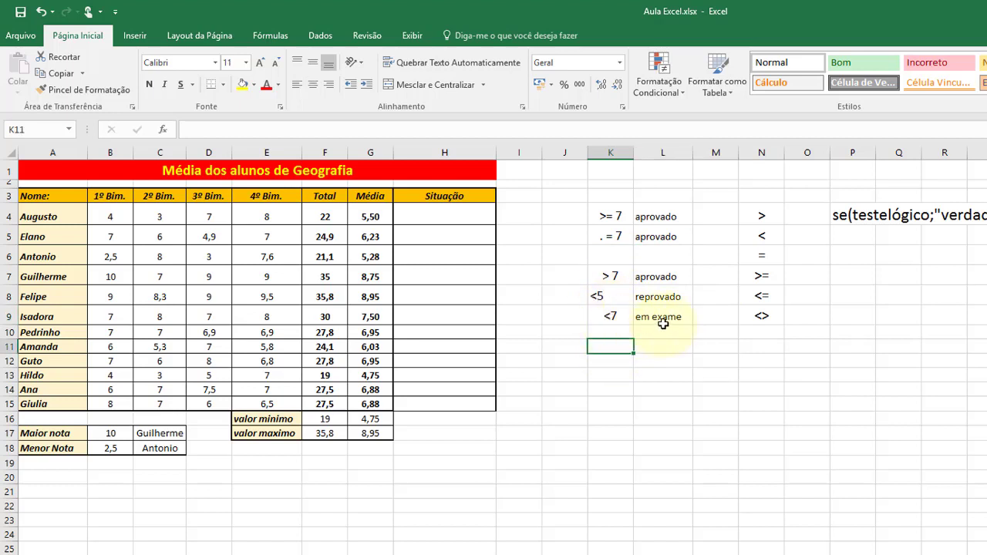
pyautogui.click(612, 236)
pyautogui.keyDown('shift'); pyautogui.click(642, 236); pyautogui.keyUp('shift')
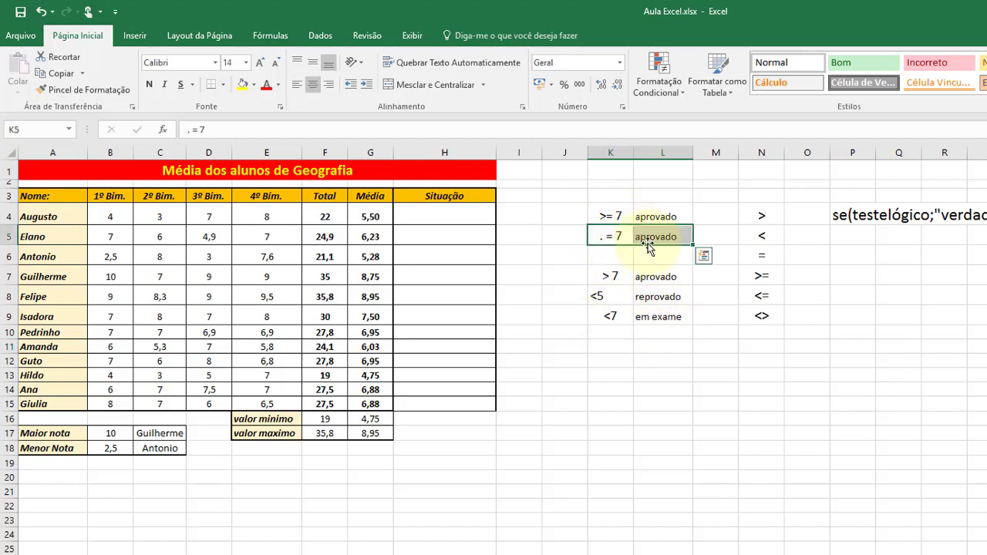
pyautogui.moveTo(641, 244); pyautogui.dragTo(646, 348)
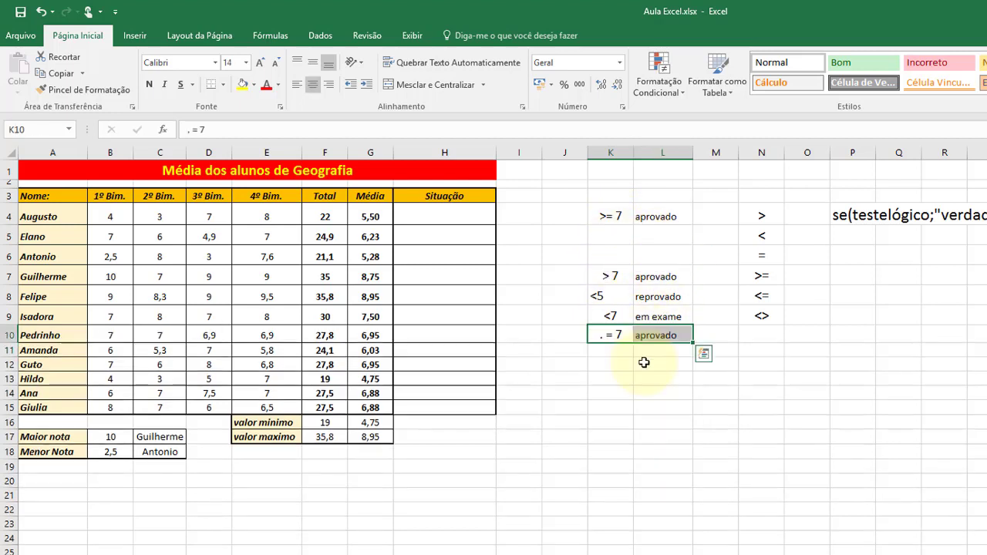
# Put >= 7 and > 7 last, shift the list to row 4, and center K4:K8.
pyautogui.moveTo(601, 275); pyautogui.dragTo(655, 276)
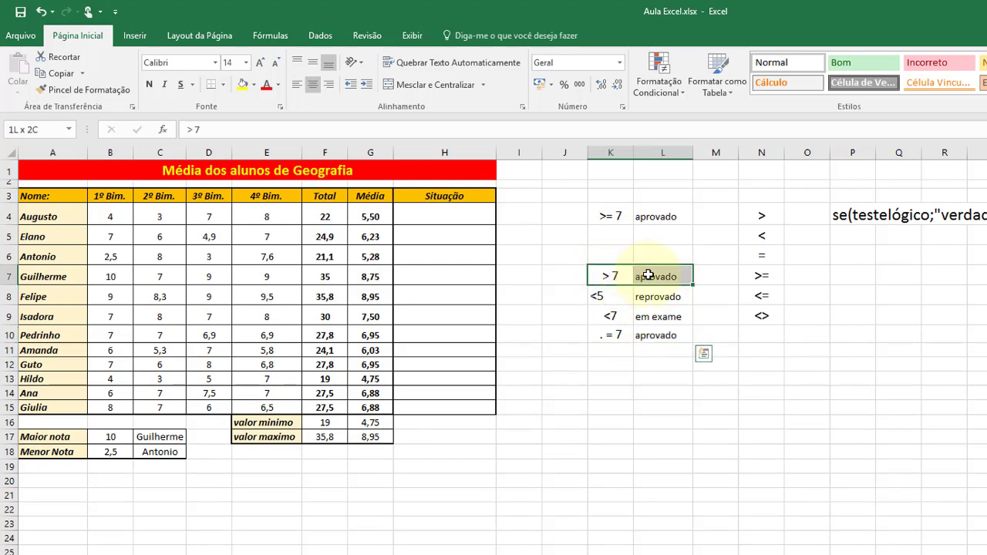
pyautogui.moveTo(606, 216)
pyautogui.mouseDown()
pyautogui.moveTo(657, 205)
pyautogui.moveTo(666, 357)
pyautogui.mouseUp()
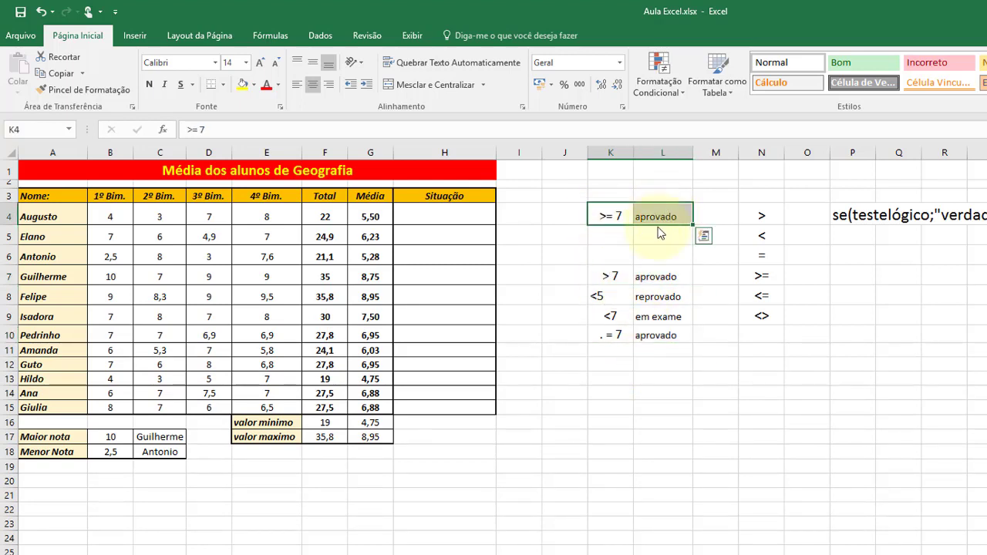
pyautogui.moveTo(616, 268)
pyautogui.mouseDown()
pyautogui.moveTo(640, 271)
pyautogui.moveTo(638, 364)
pyautogui.mouseUp()
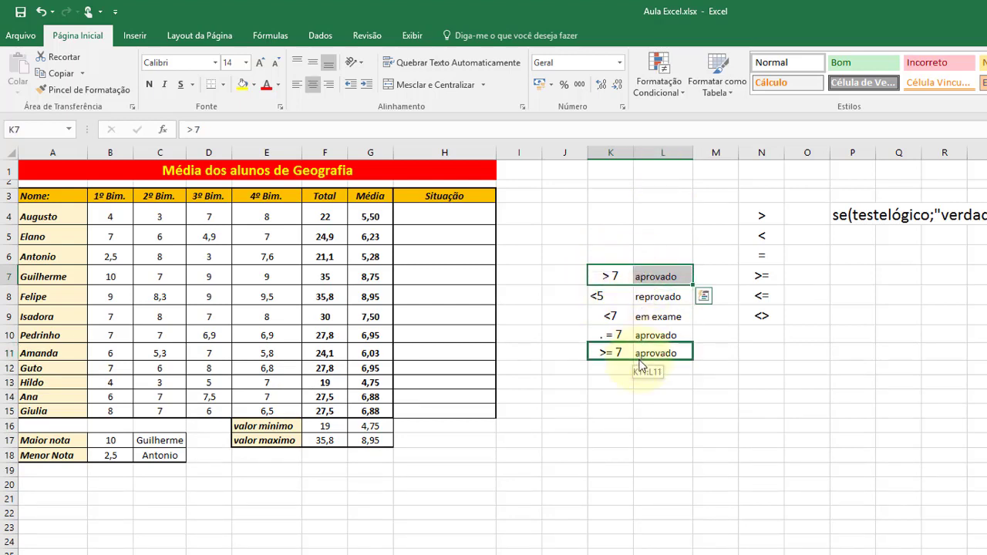
pyautogui.moveTo(598, 295); pyautogui.dragTo(655, 370)
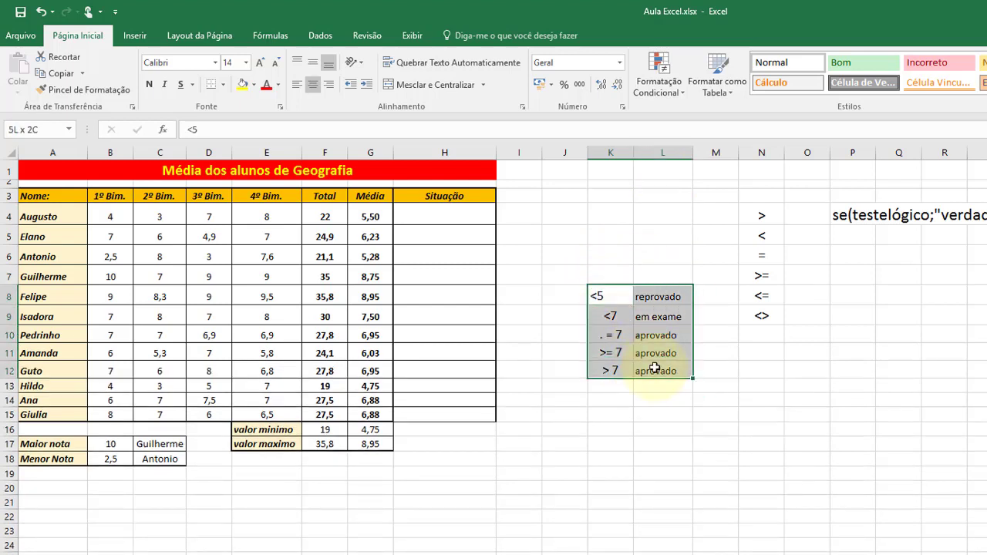
pyautogui.moveTo(652, 285)
pyautogui.mouseDown()
pyautogui.moveTo(646, 216)
pyautogui.moveTo(618, 295)
pyautogui.mouseUp()
pyautogui.click(670, 318)
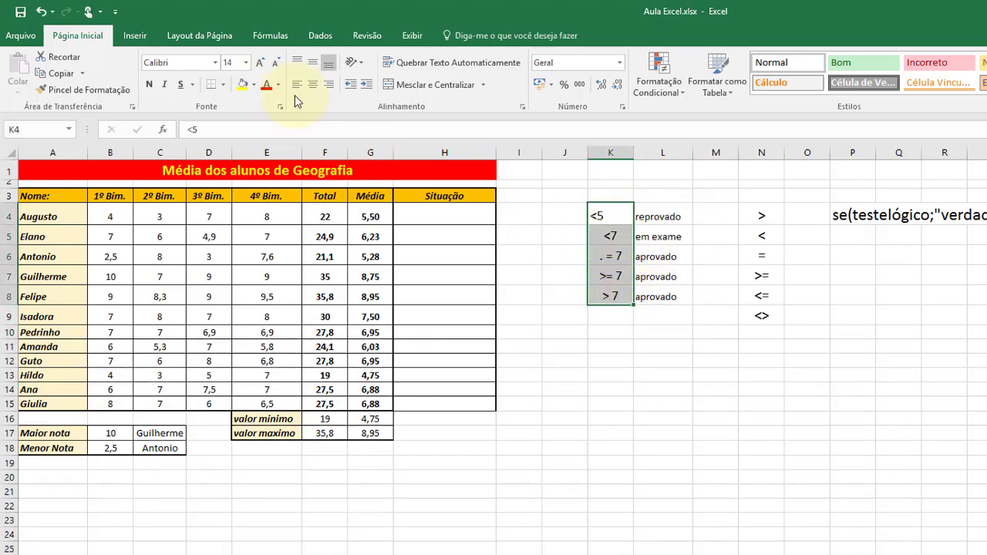
pyautogui.click(313, 85)
pyautogui.click(504, 351)
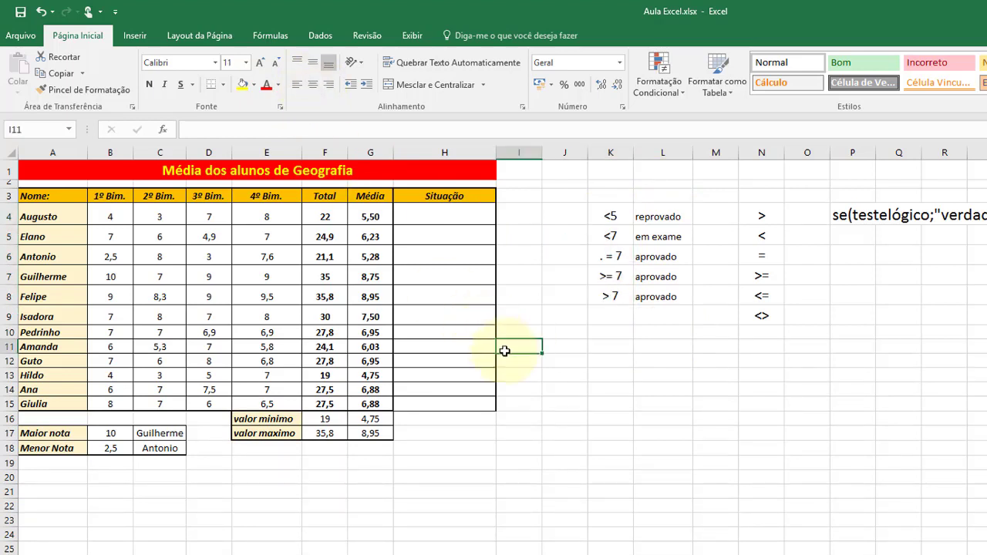
# Begin Augusto's H4 formula as =se(G4, testing his average.
pyautogui.click(467, 208)
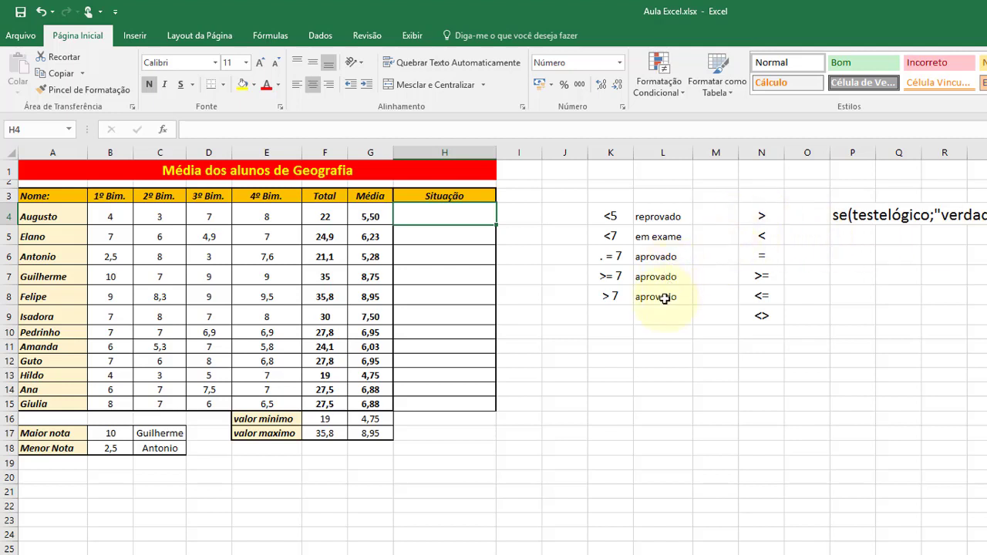
pyautogui.click(457, 233)
pyautogui.click(459, 218)
pyautogui.write('=s')
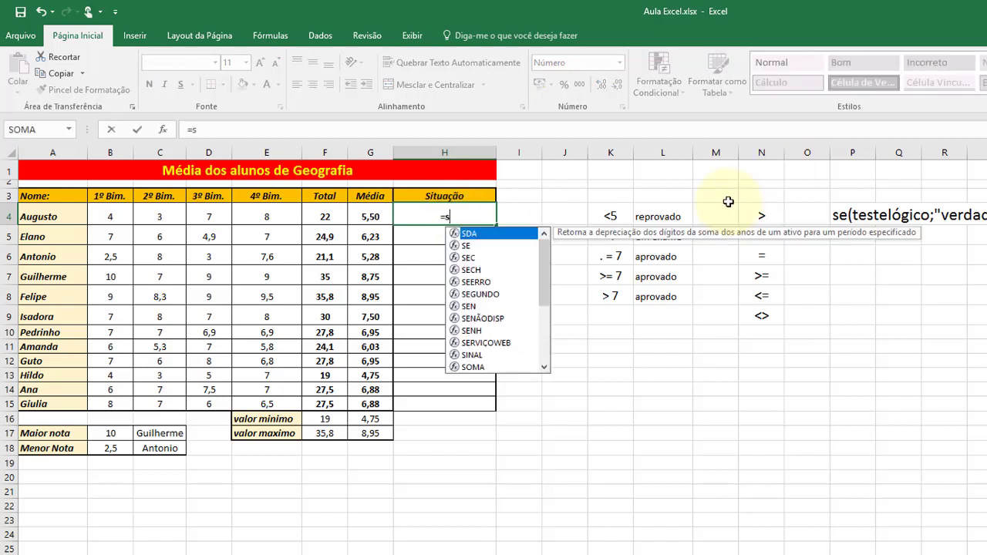
pyautogui.write('e(')
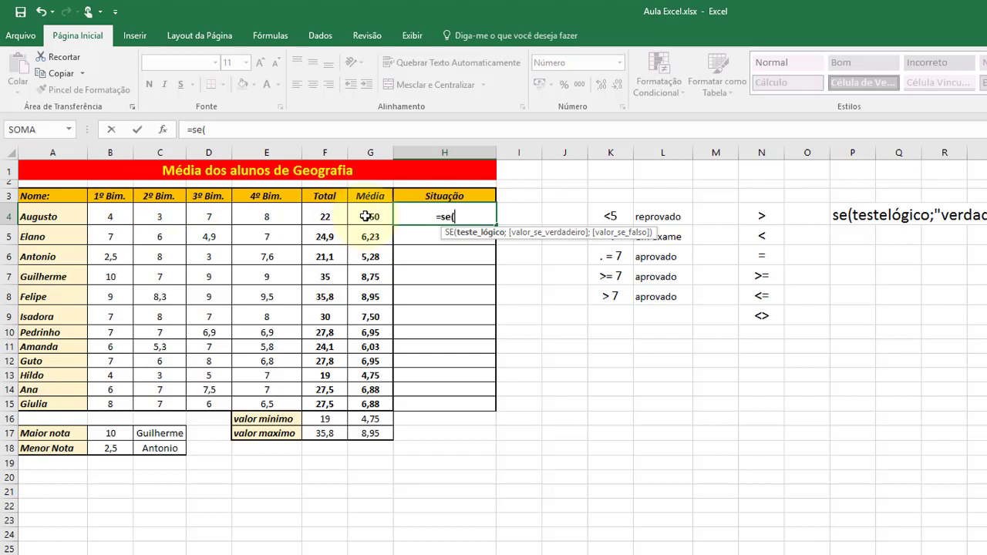
pyautogui.click(366, 217)
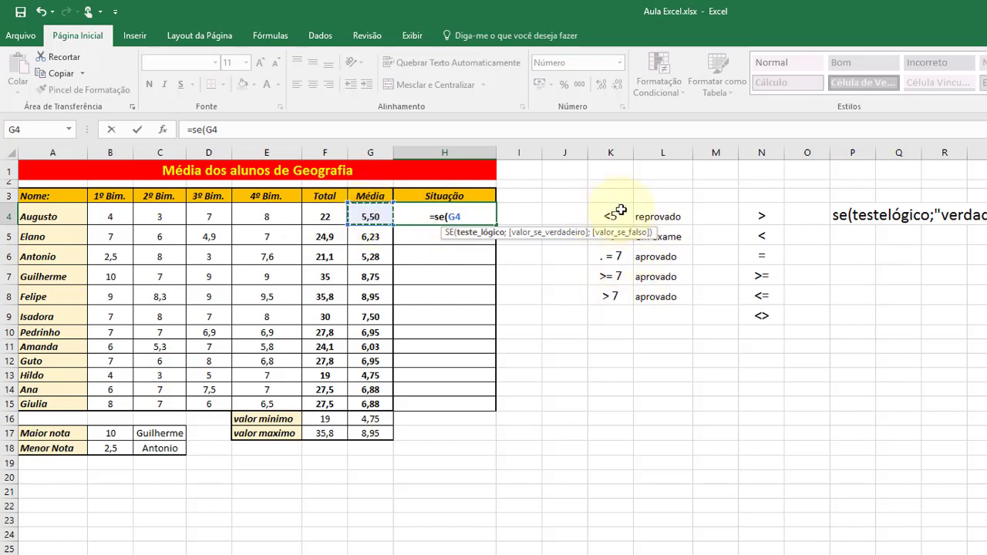
# Extend the H4 formula to =se(G4<5;"Reprovado"; with the <5 test.
pyautogui.write('<5')
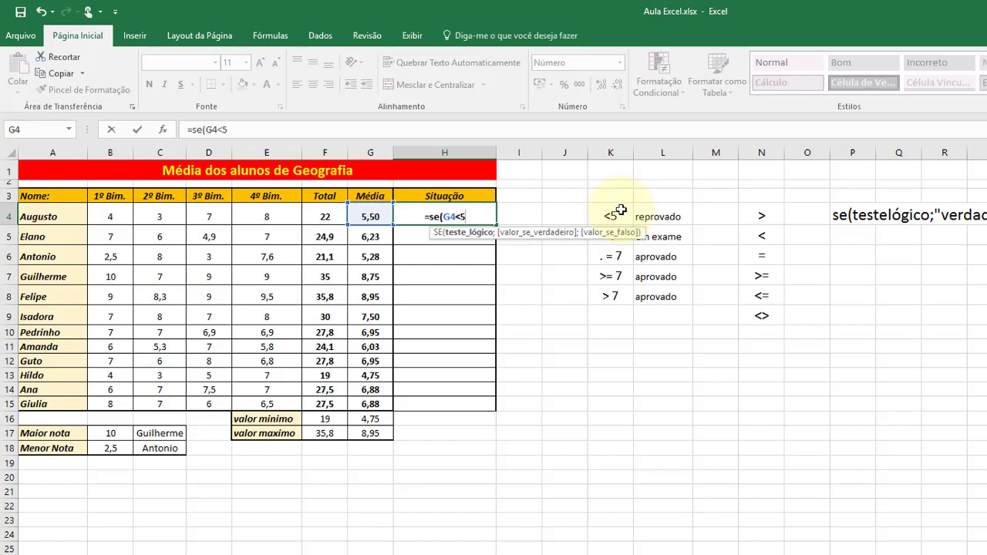
pyautogui.write('ç')
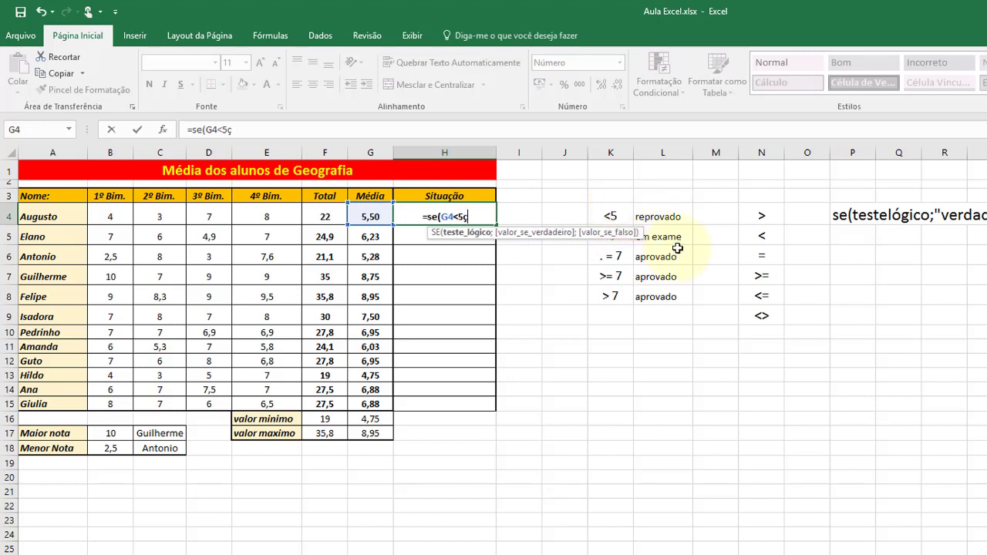
pyautogui.press('BackSpace')
pyautogui.write(';')
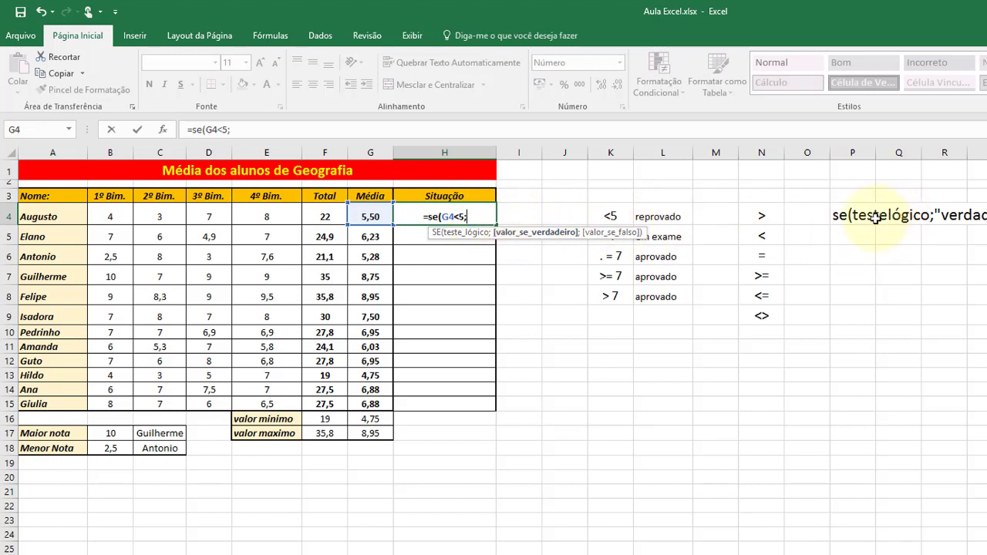
pyautogui.write('"')
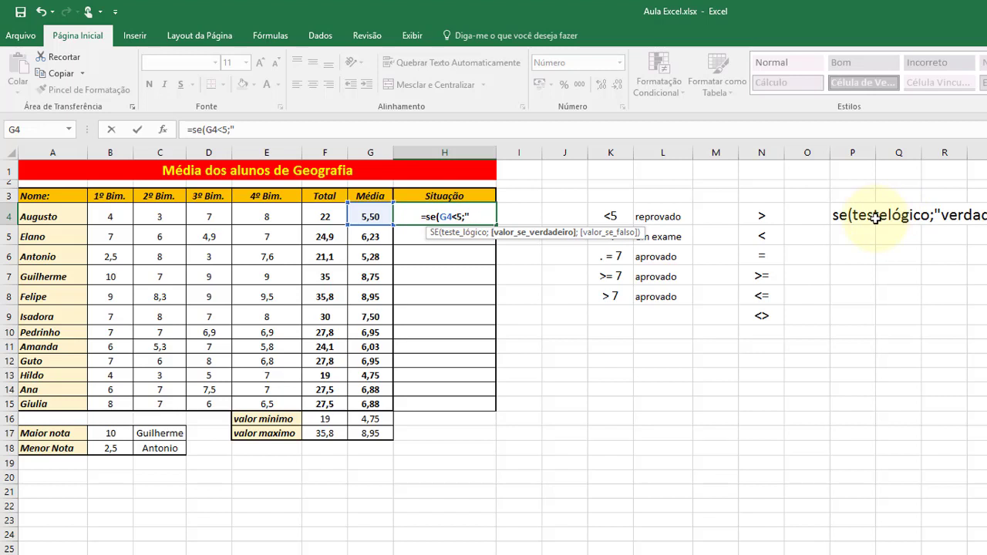
pyautogui.write('Repro')
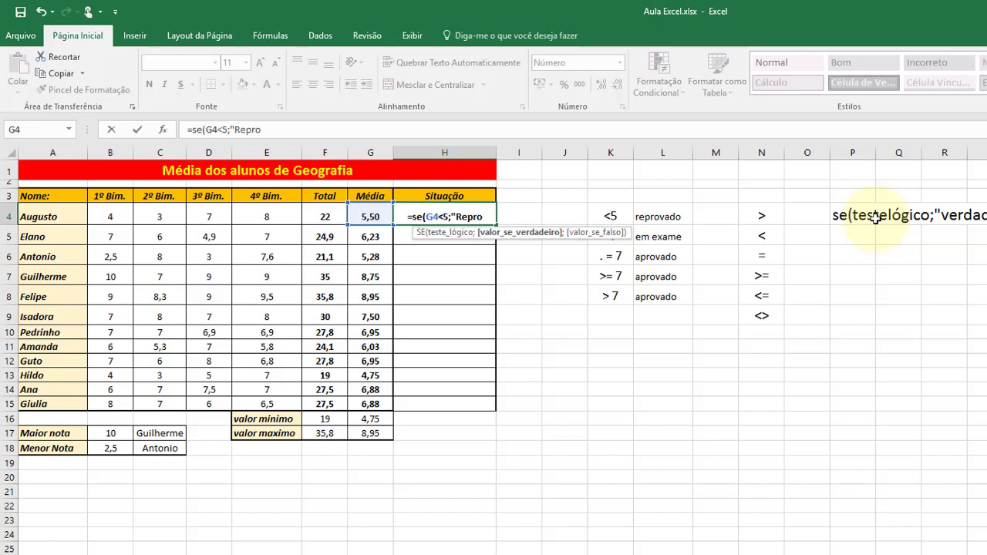
pyautogui.write('vado"')
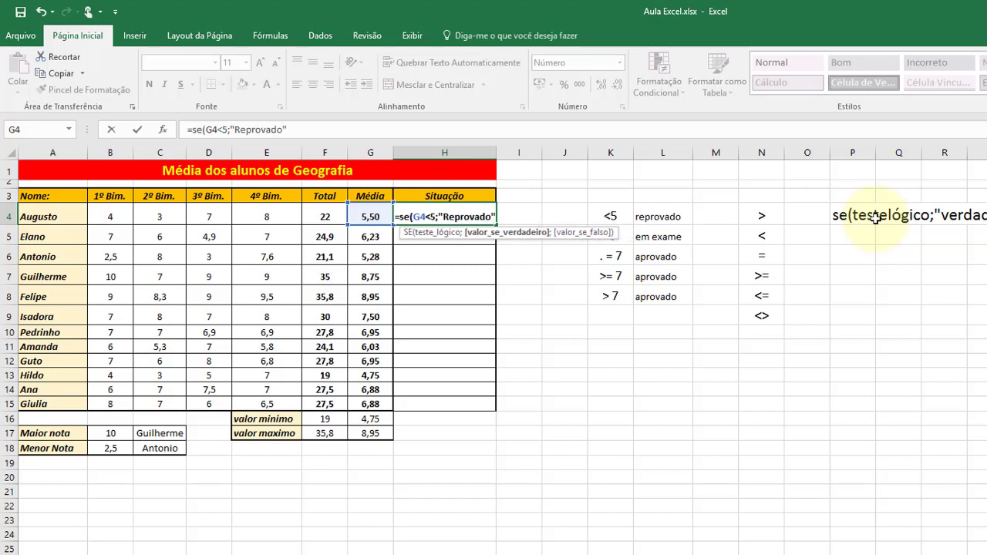
pyautogui.press('BackSpace')
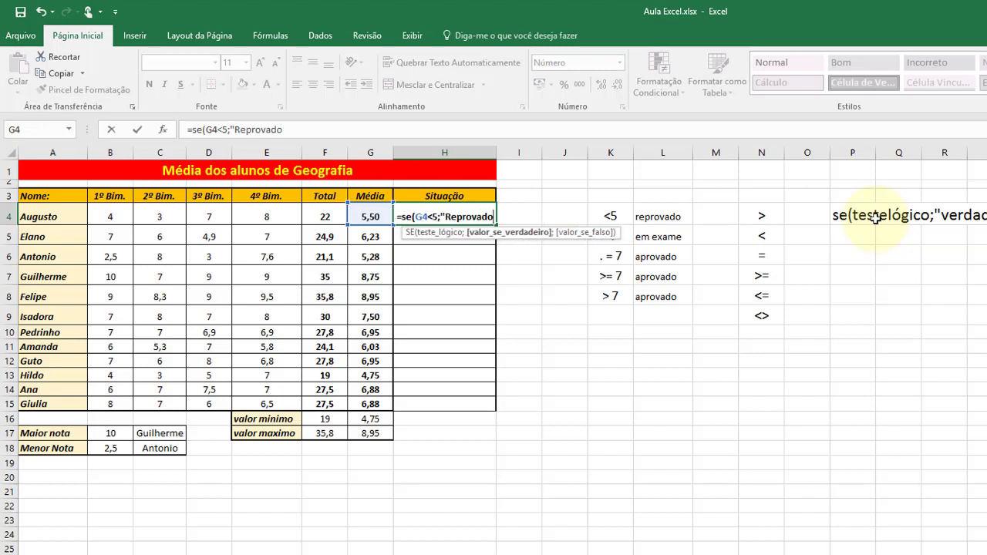
pyautogui.write('´´')
pyautogui.press('BackSpace')
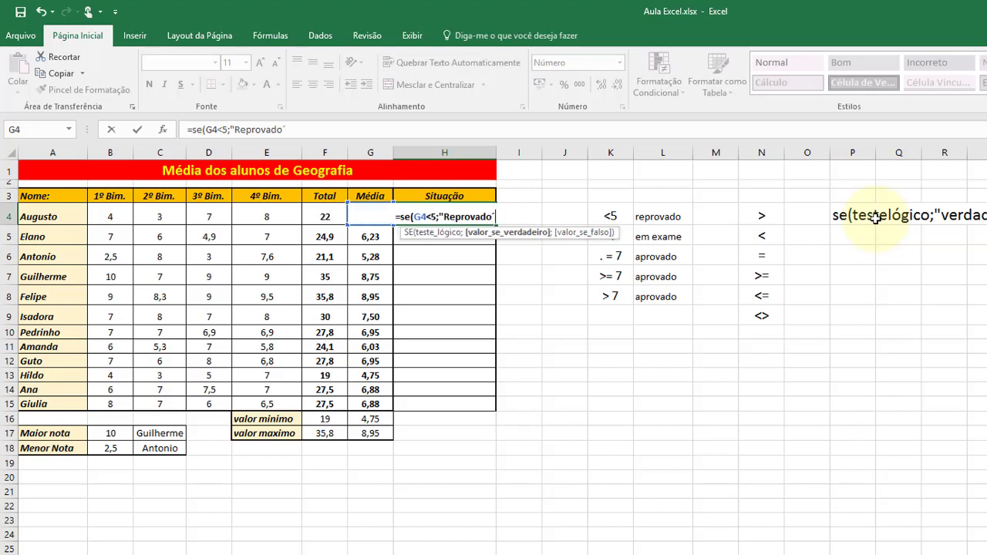
pyautogui.press('BackSpace')
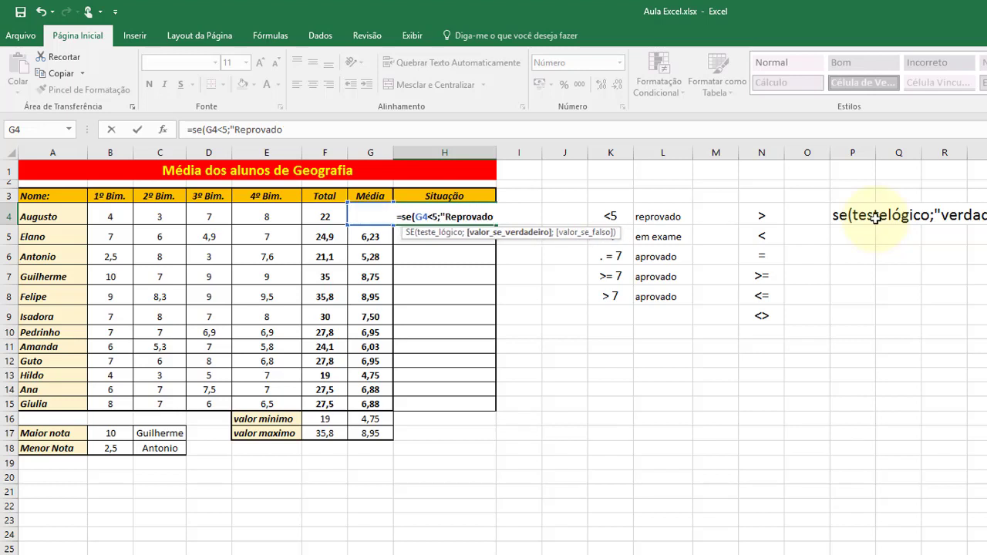
pyautogui.write('"')
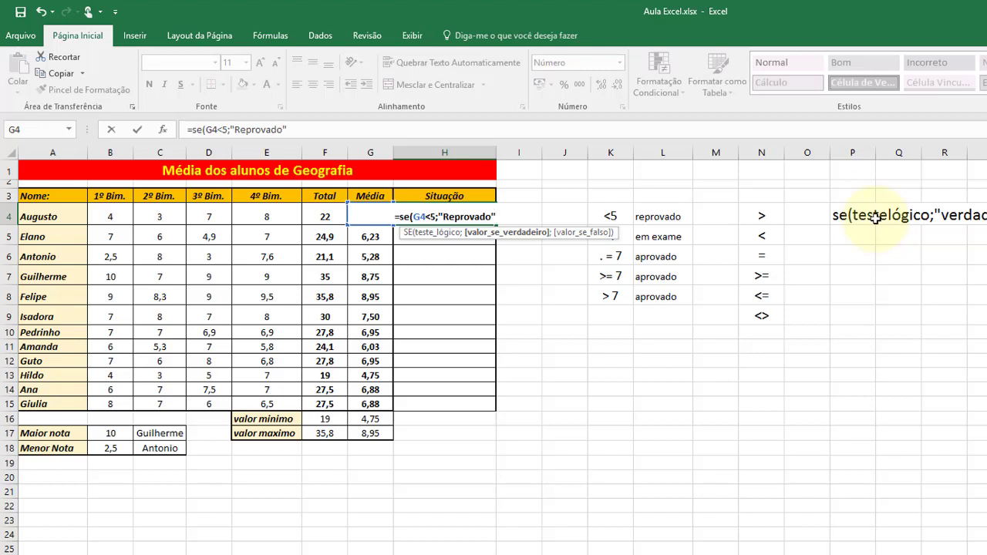
pyautogui.write('ç')
pyautogui.press('BackSpace')
pyautogui.write(';')
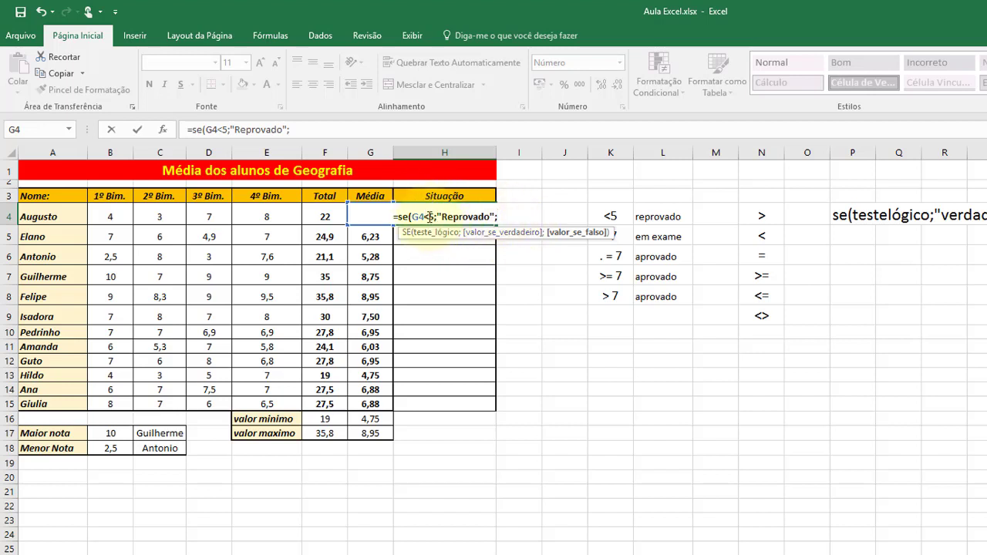
pyautogui.moveTo(432, 216); pyautogui.dragTo(417, 215)
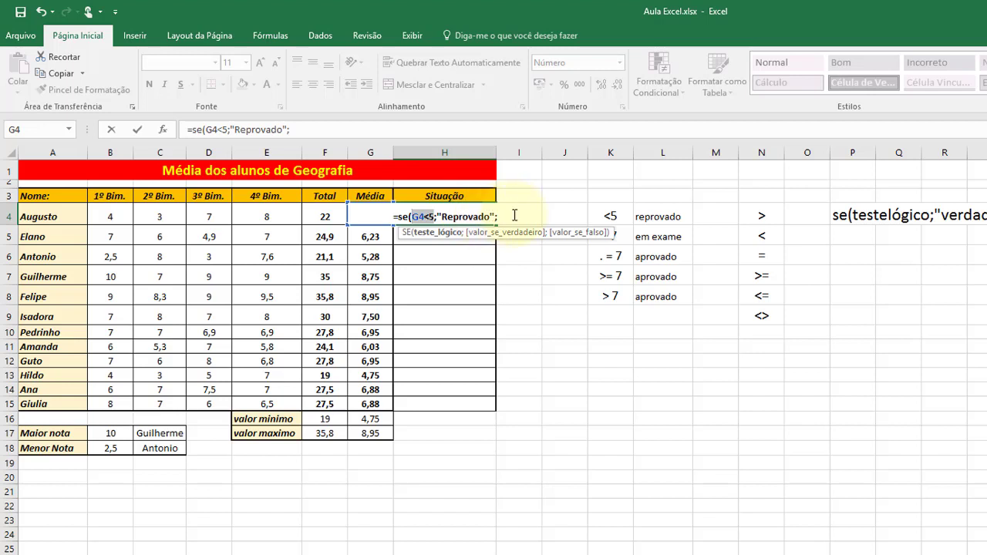
pyautogui.click(514, 216)
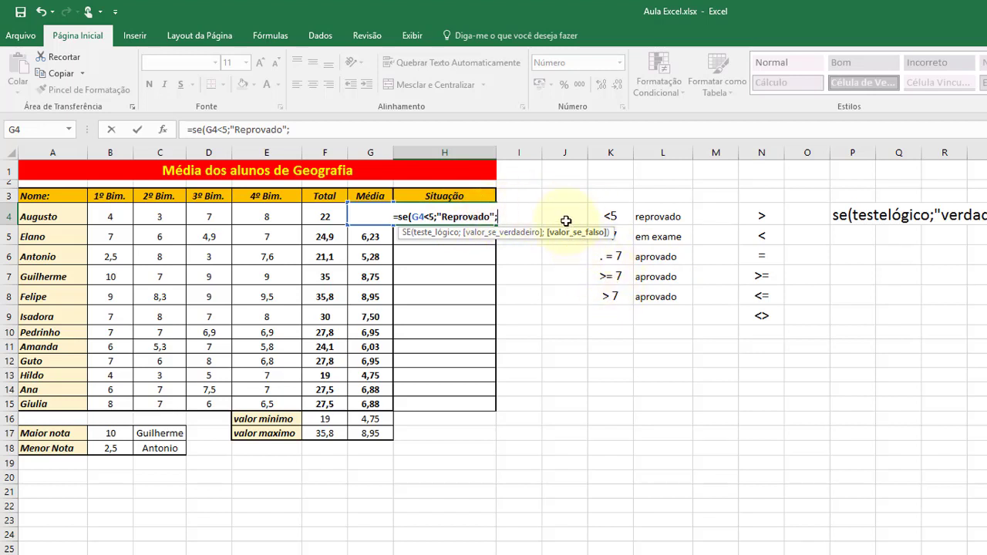
# Append the nested test se(G4<7; after "Reprovado" in the H4 formula.
pyautogui.write('se')
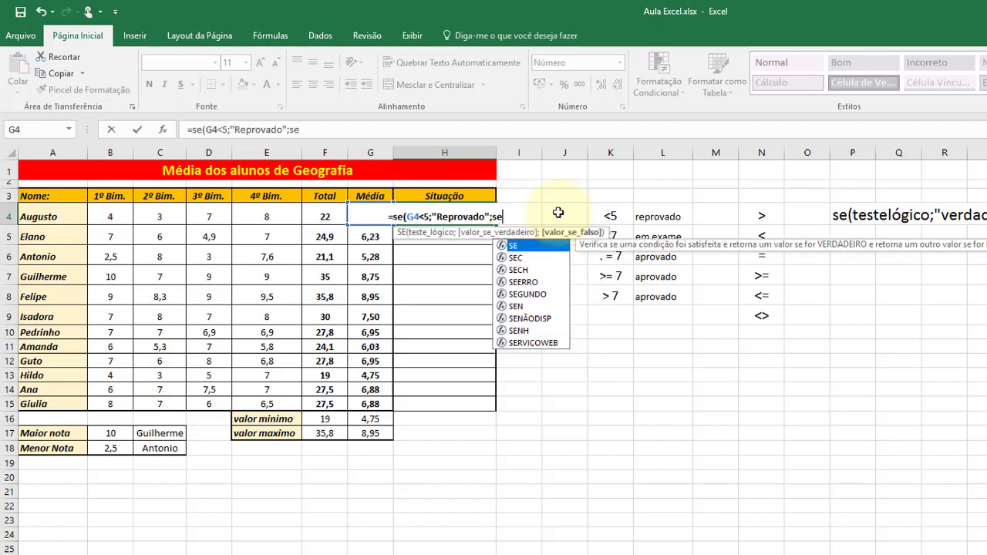
pyautogui.write('(')
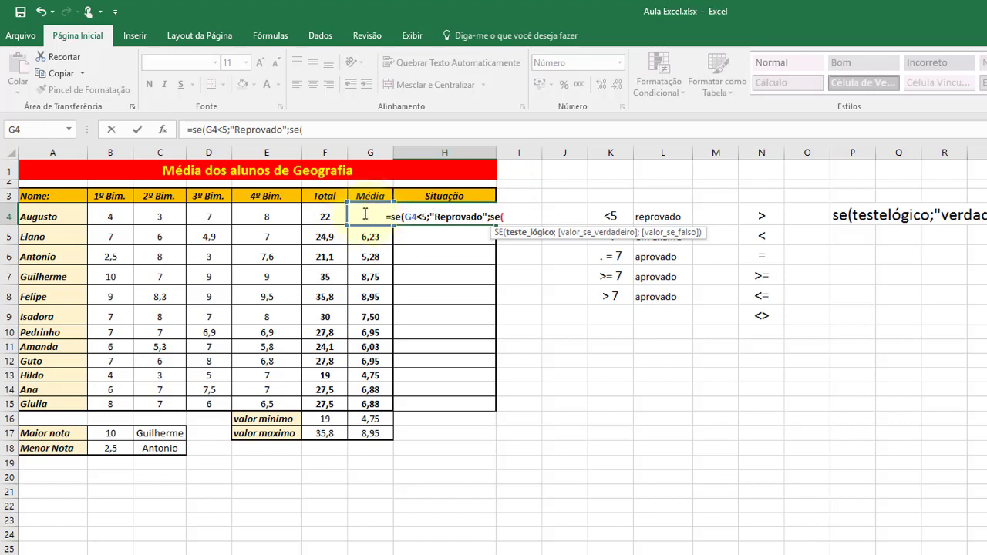
pyautogui.write('G$')
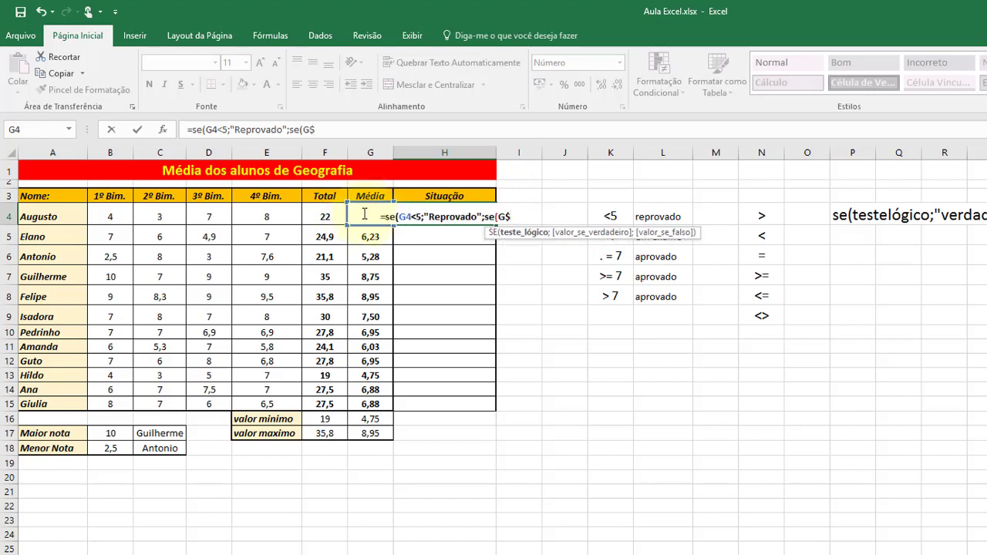
pyautogui.press('BackSpace')
pyautogui.write('4')
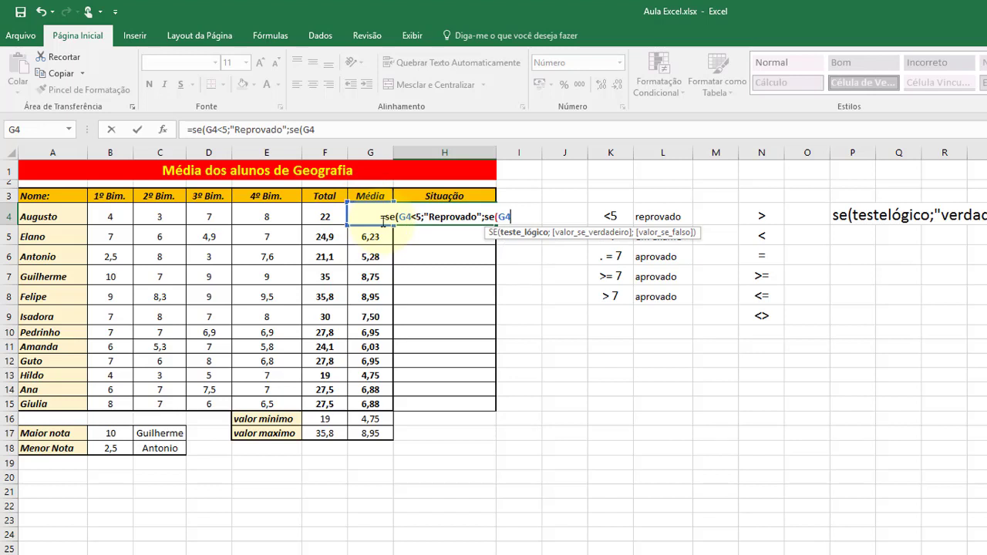
pyautogui.write('<7ç')
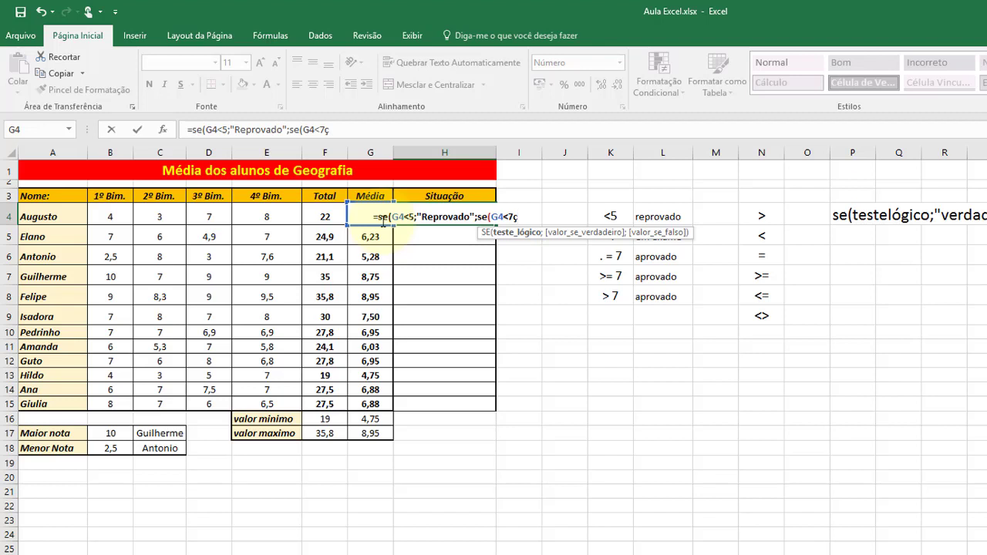
pyautogui.press('BackSpace')
pyautogui.write(';')
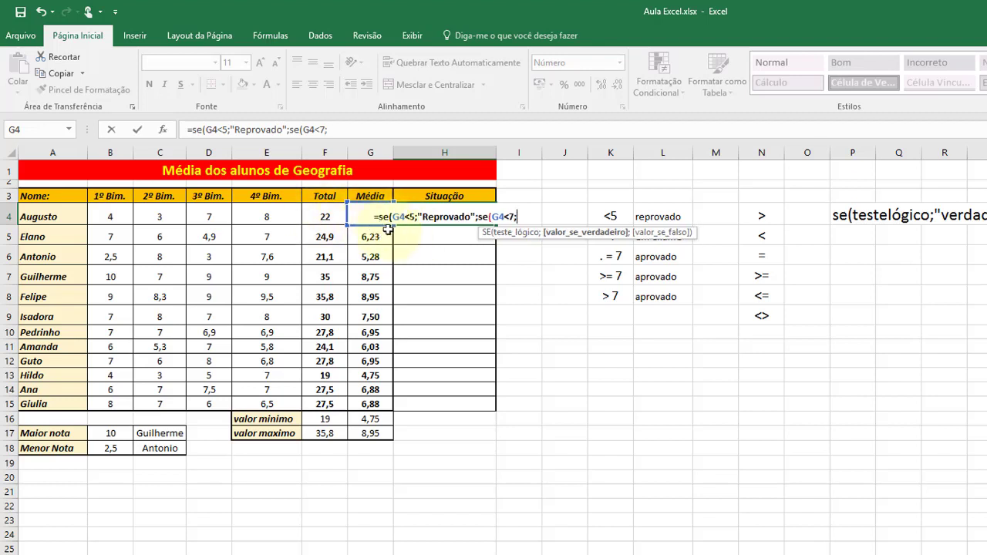
pyautogui.moveTo(394, 216); pyautogui.dragTo(480, 216)
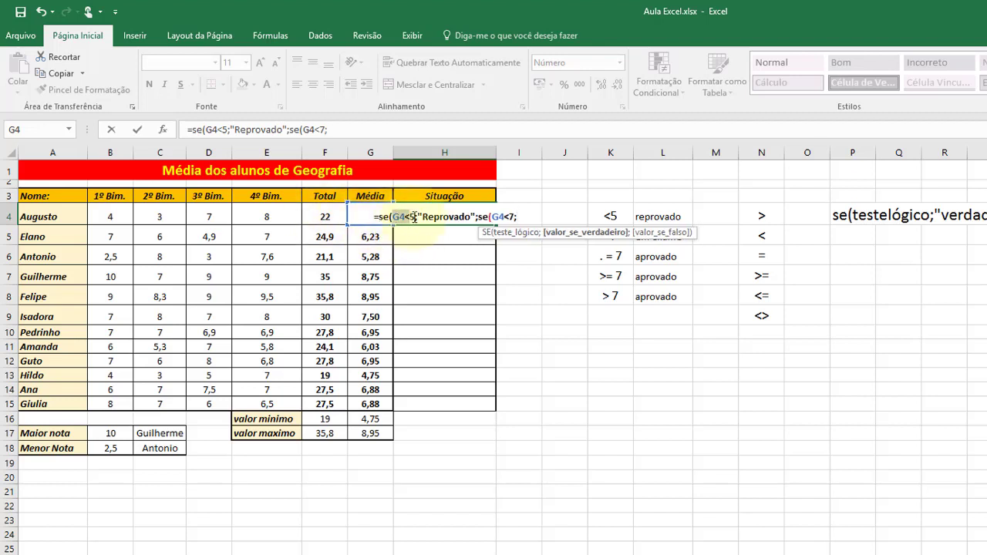
pyautogui.click(527, 215)
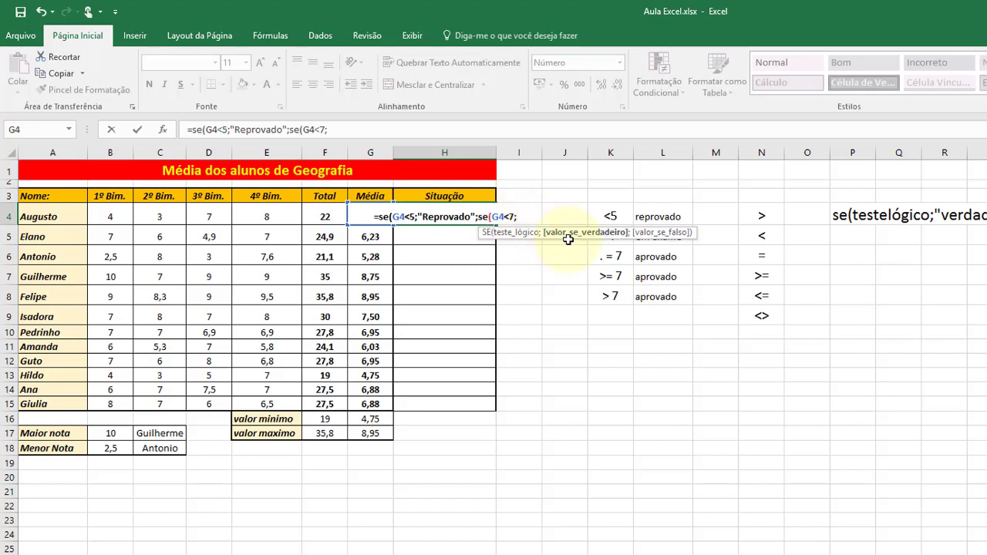
# Add ;"Em exame" to H4's formula, replacing the stray ç with a semicolon.
pyautogui.write(';"')
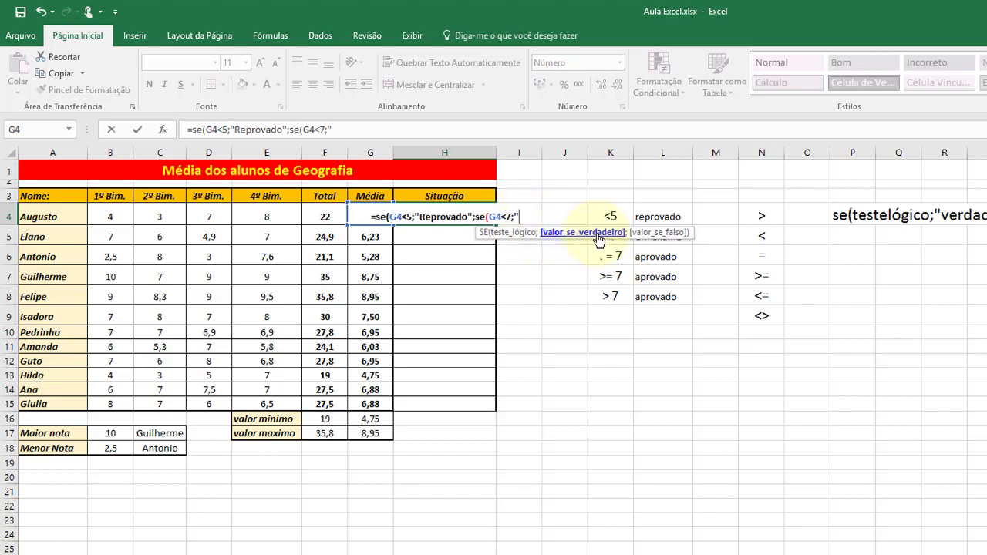
pyautogui.write('Em exa')
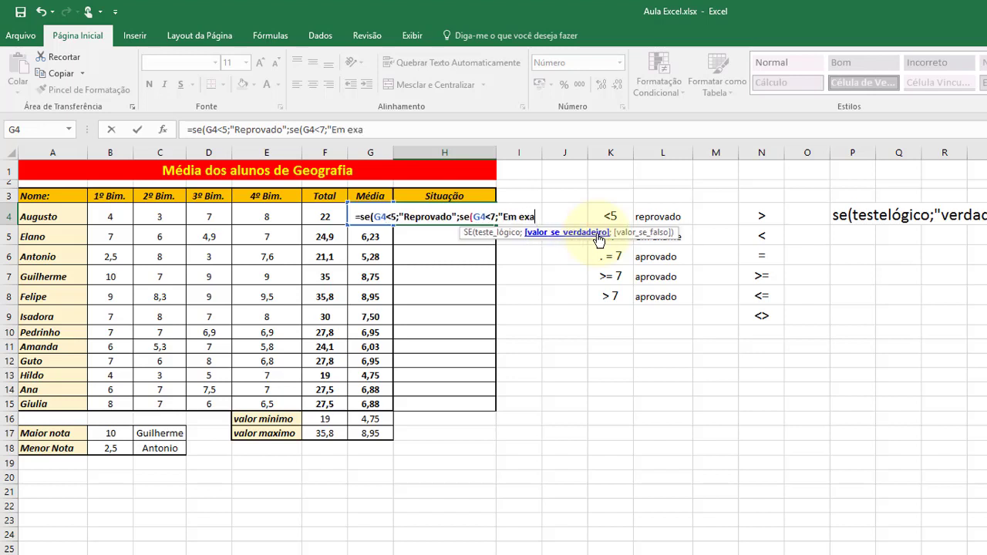
pyautogui.write('me')
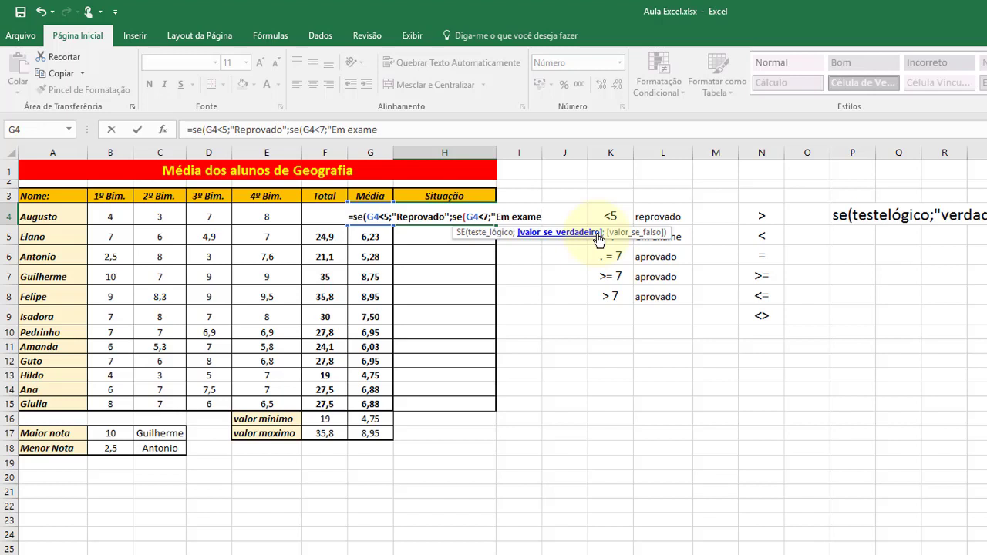
pyautogui.write('"ç')
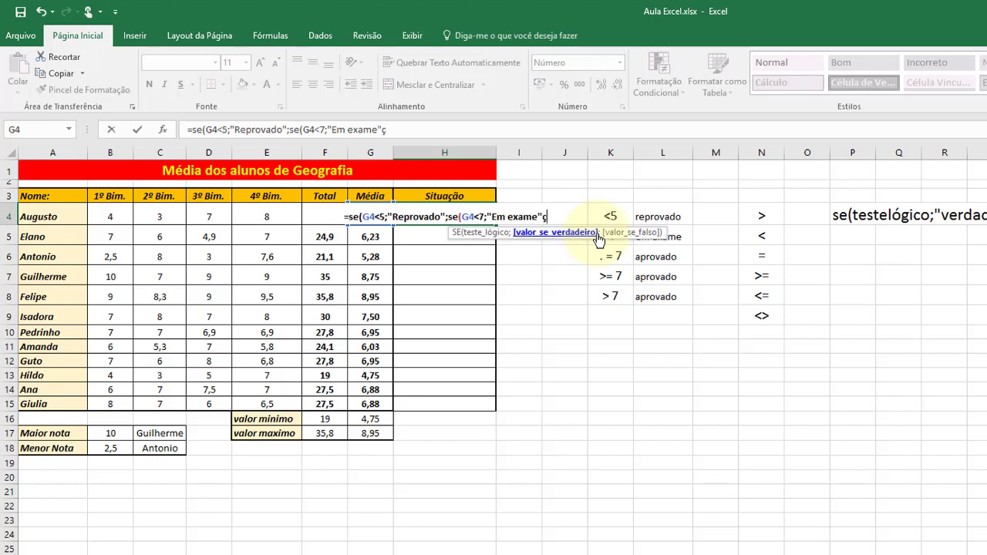
pyautogui.press('BackSpace')
pyautogui.write(';')
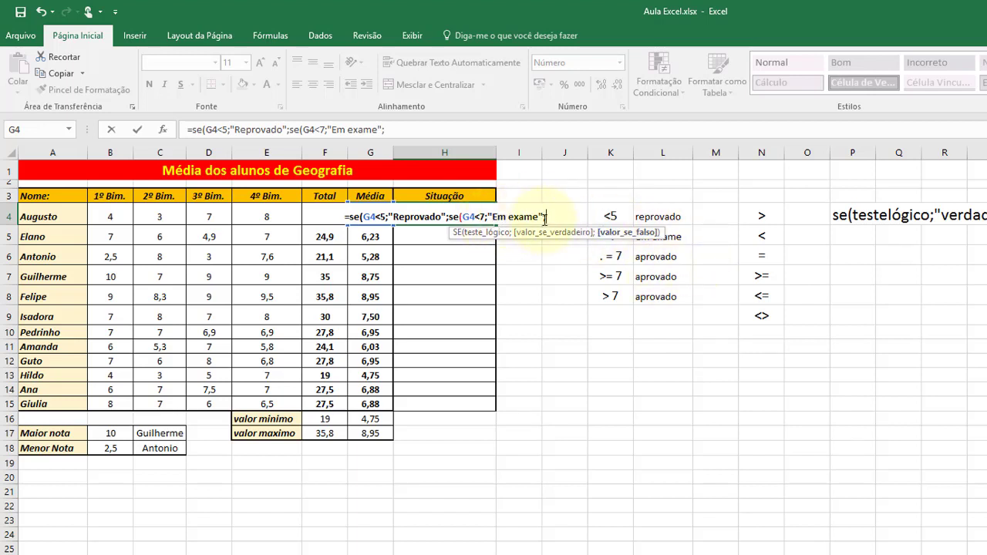
# Highlight the G4 reference in the second SE test, then return to the formula's end.
pyautogui.doubleClick(466, 217)
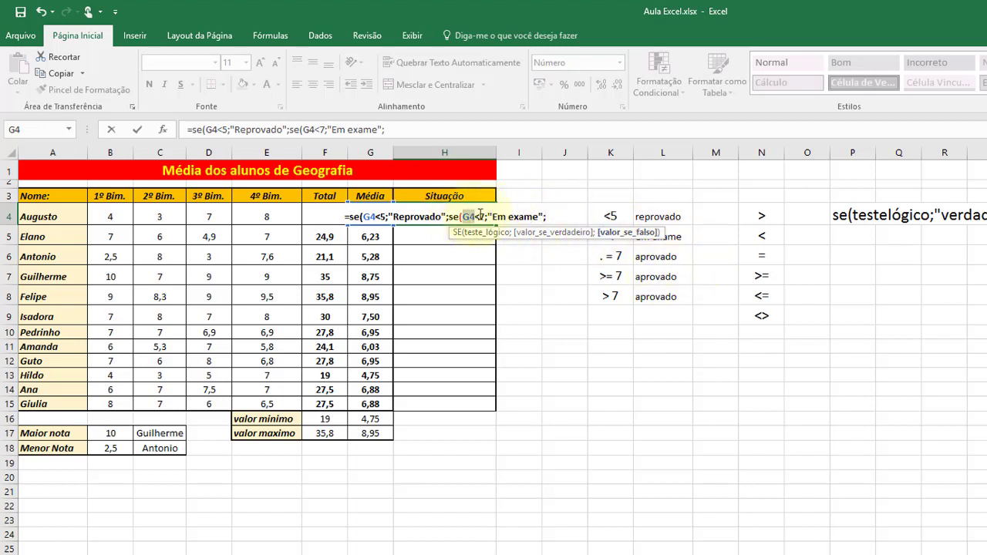
pyautogui.moveTo(484, 215); pyautogui.dragTo(471, 216)
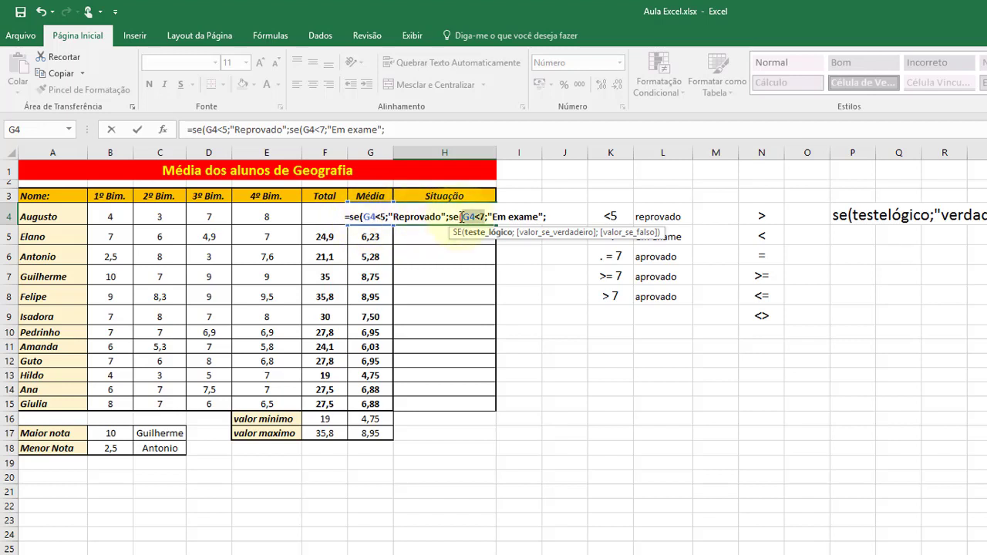
pyautogui.moveTo(486, 217); pyautogui.dragTo(475, 217)
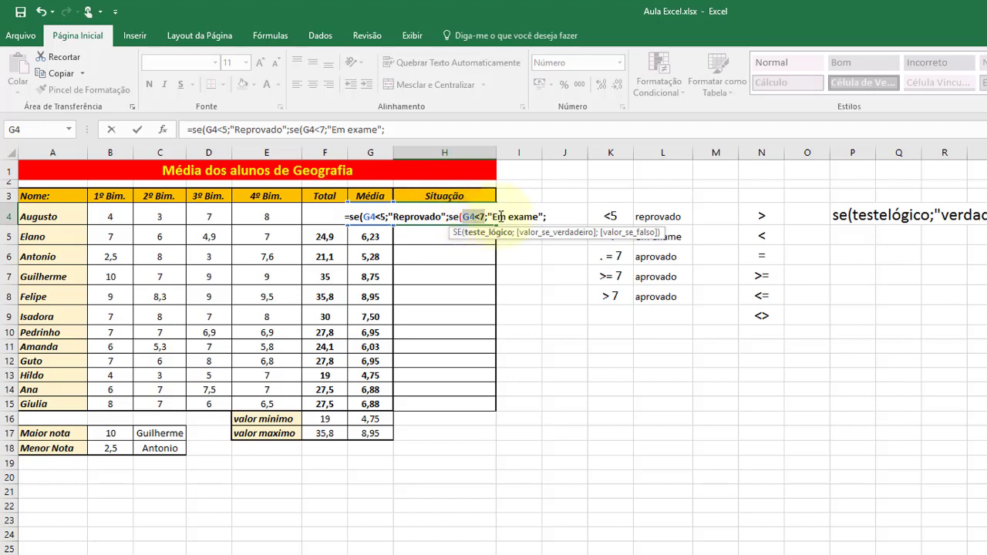
pyautogui.click(550, 220)
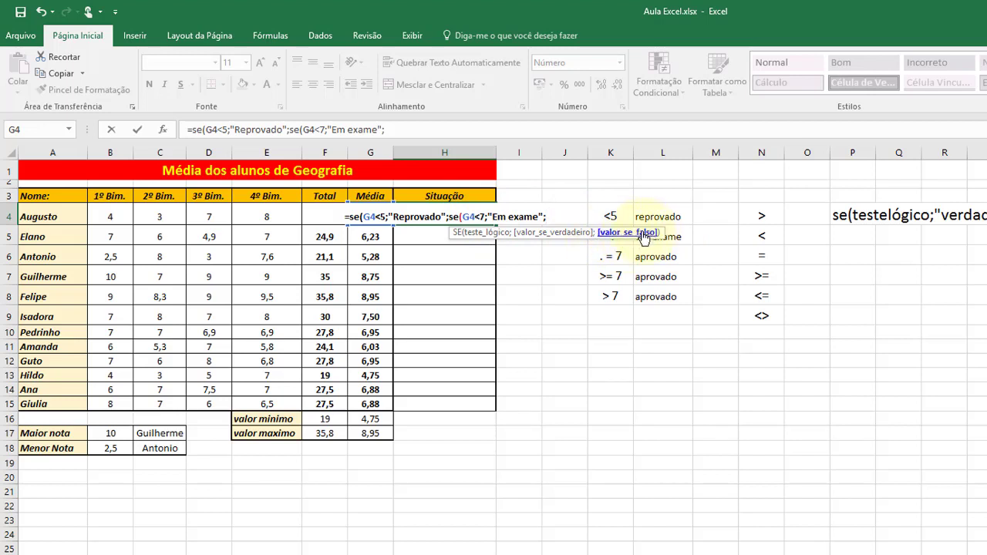
pyautogui.doubleClick(466, 213)
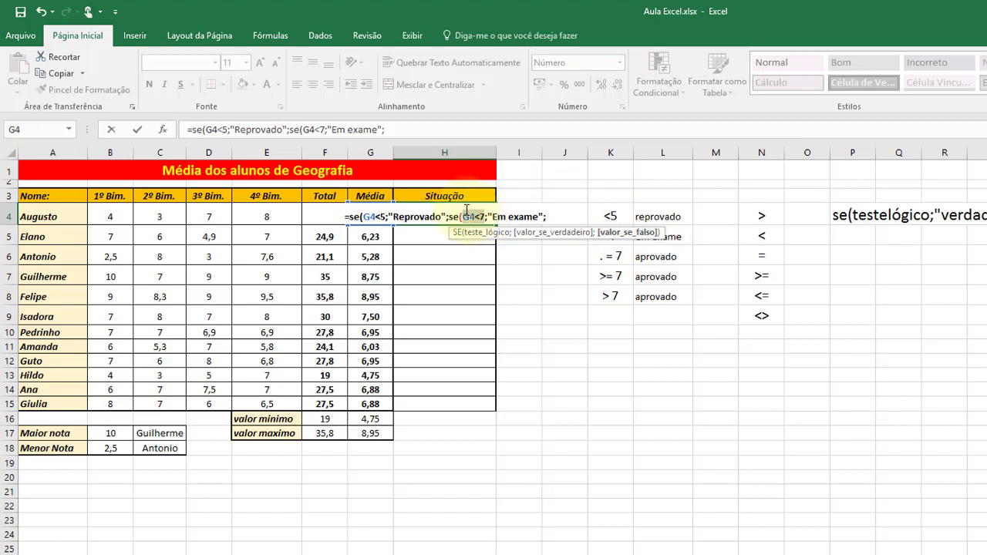
pyautogui.click(524, 217)
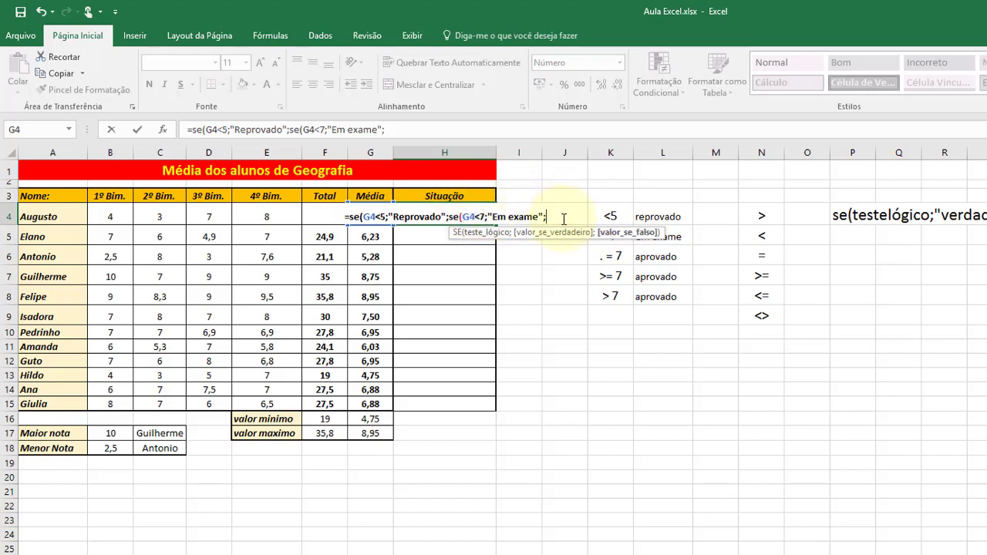
# Finish H4's formula with "Aprovado" and closing parentheses, correcting the Aprobado typo.
pyautogui.write('"')
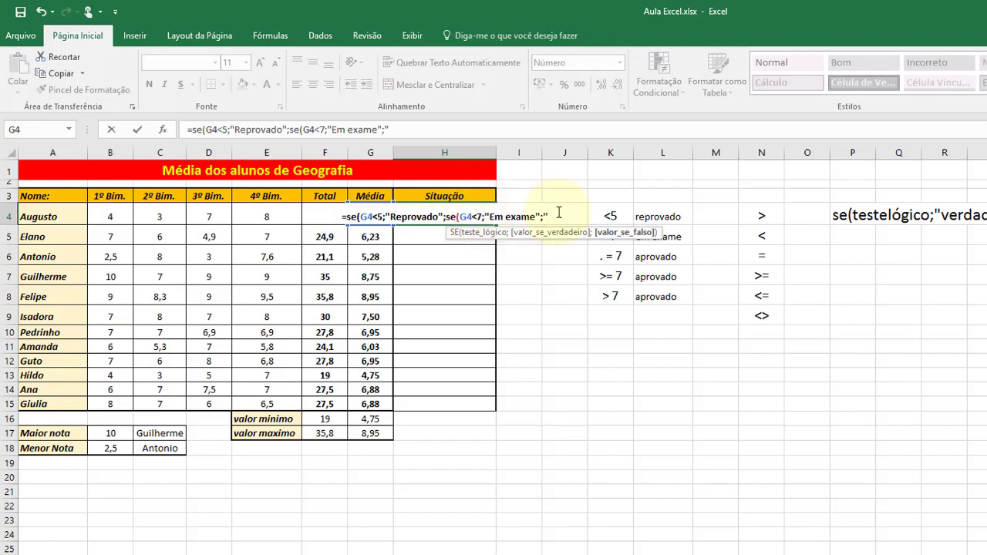
pyautogui.write('Aprobado')
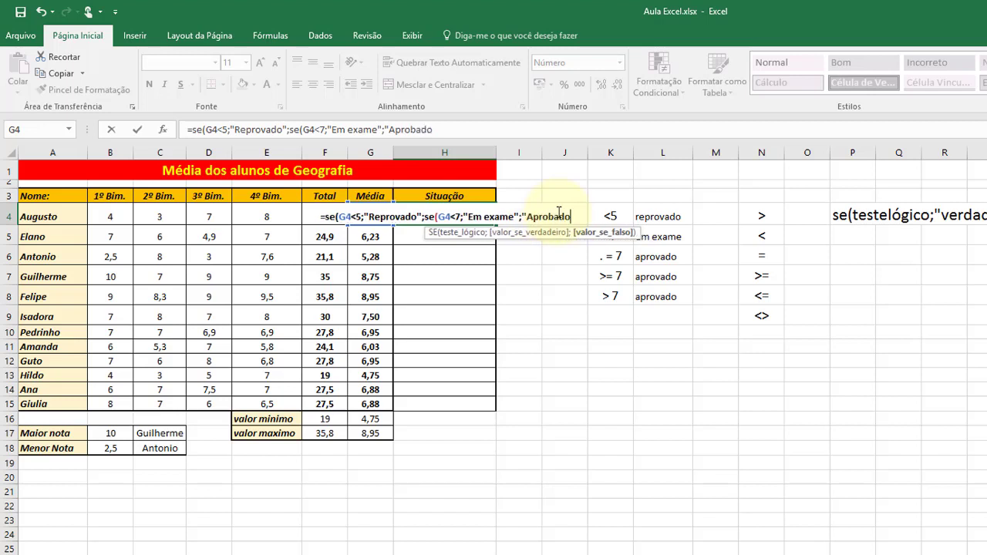
pyautogui.press('BackSpace')
pyautogui.press('BackSpace')
pyautogui.press('BackSpace')
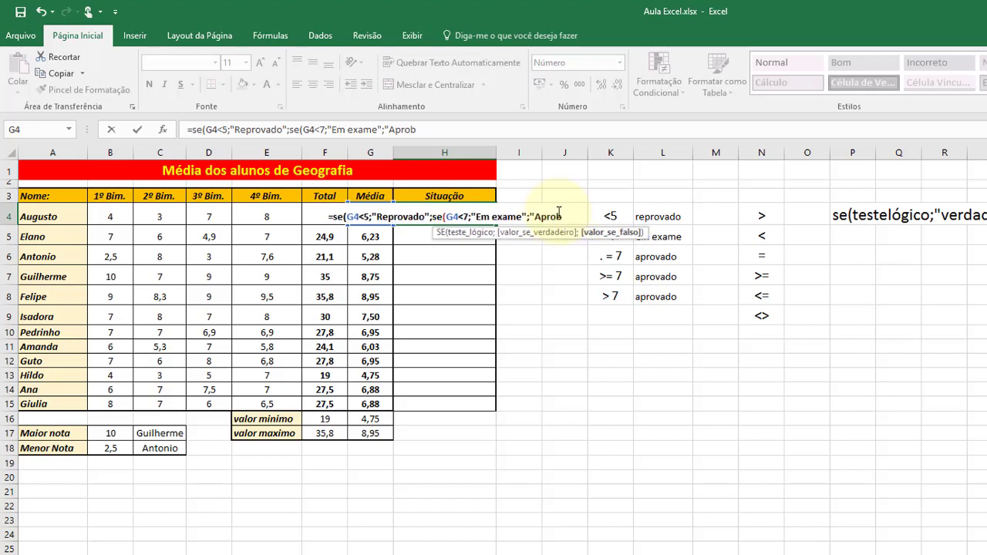
pyautogui.press('BackSpace')
pyautogui.write('vado')
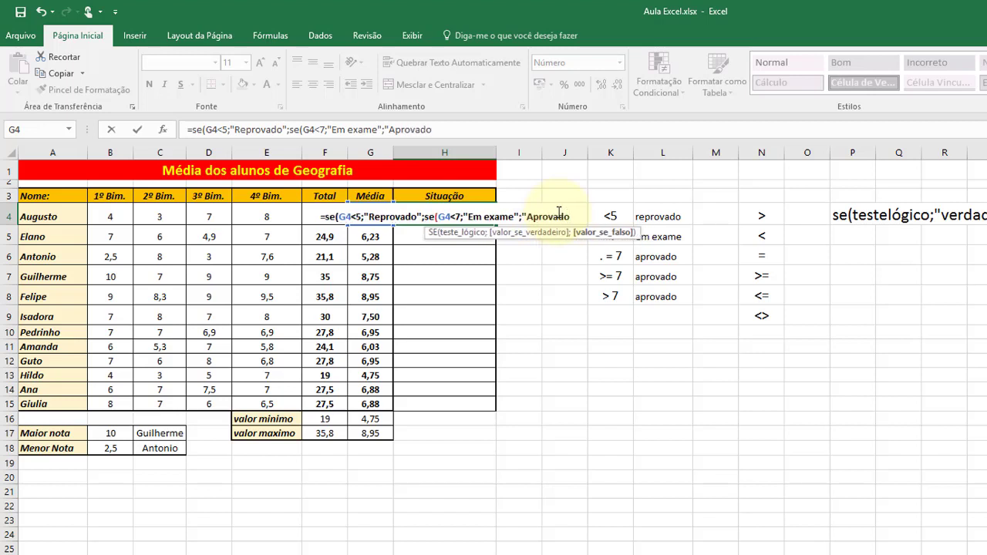
pyautogui.write('"')
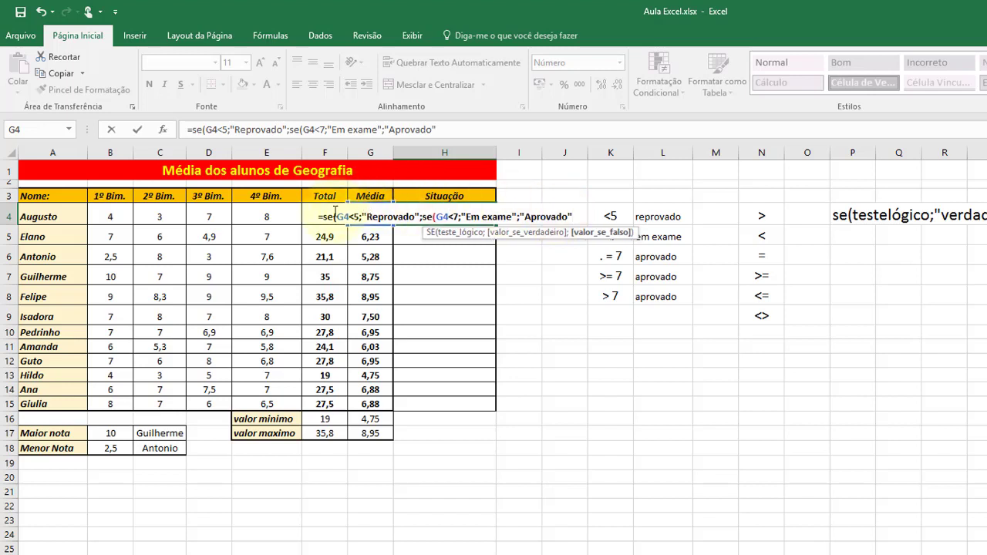
pyautogui.write(')')
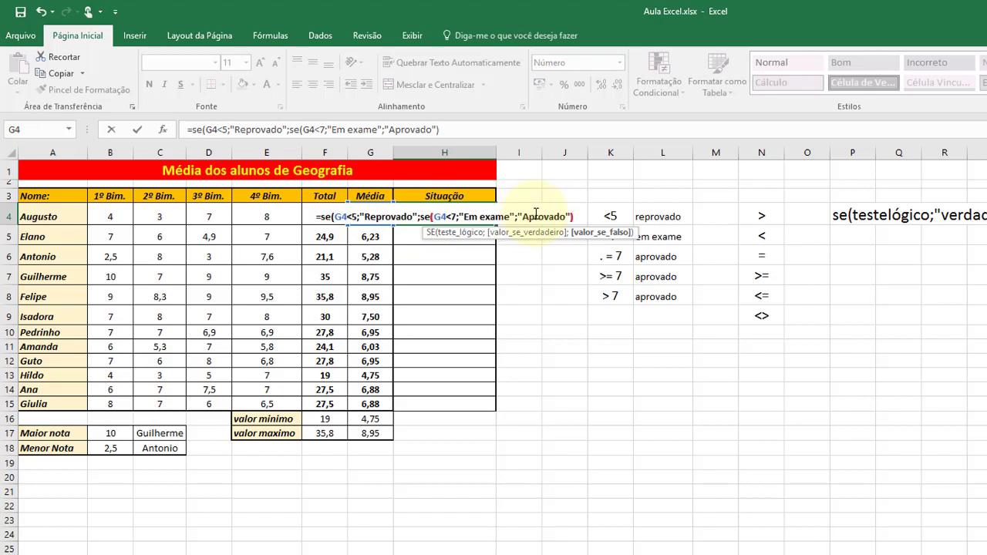
pyautogui.write(')')
# Commit the H4 formula and fill it down the Situação column to H17.
pyautogui.press('Return')
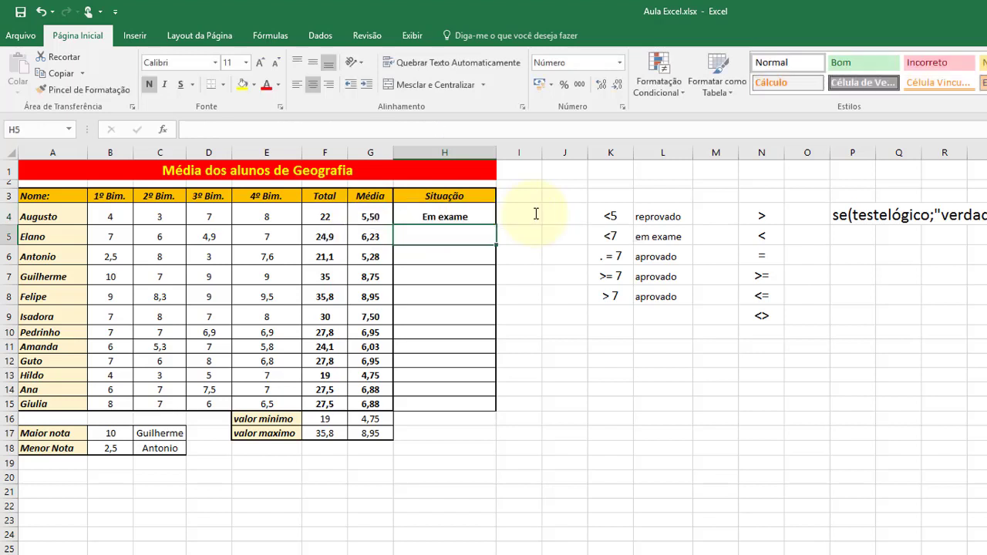
pyautogui.click(480, 214)
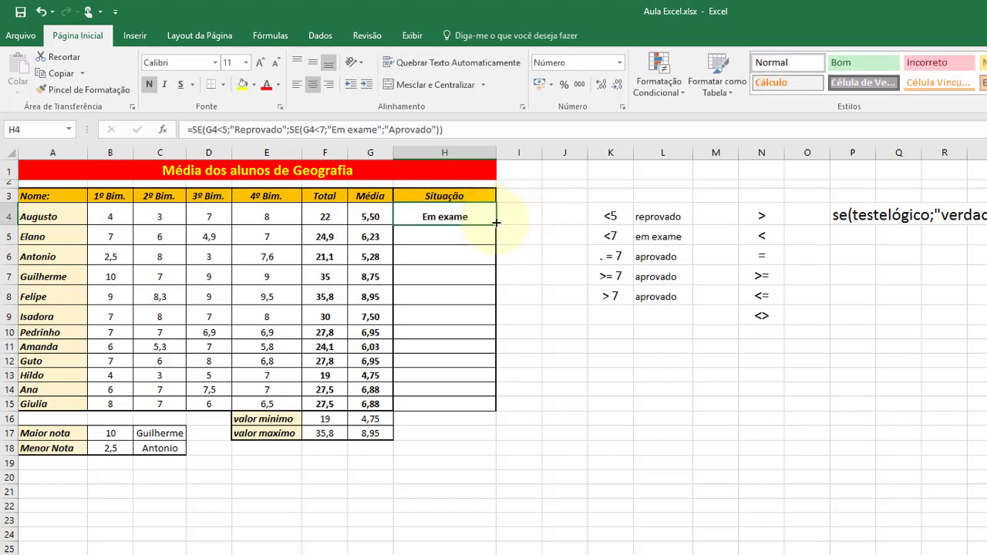
pyautogui.doubleClick(496, 226)
pyautogui.click(526, 276)
pyautogui.click(429, 217)
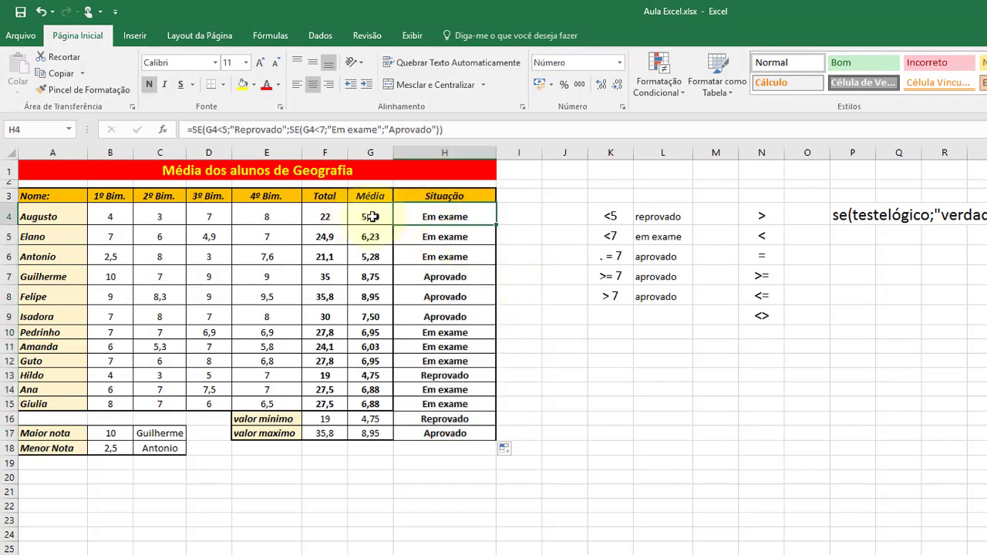
# Check that each formula in H5–H15 references its own row's Média, then view G17.
pyautogui.click(424, 241)
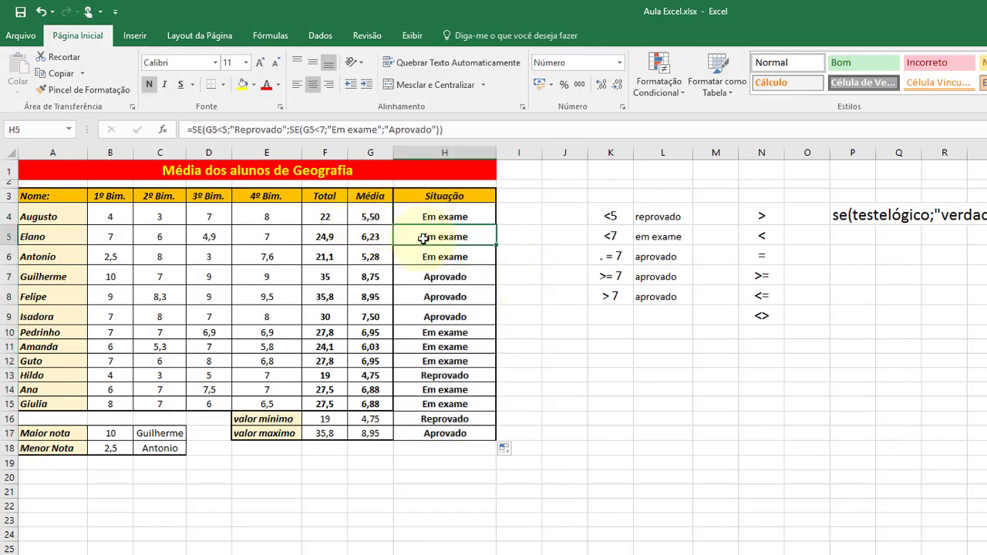
pyautogui.click(438, 255)
pyautogui.click(441, 277)
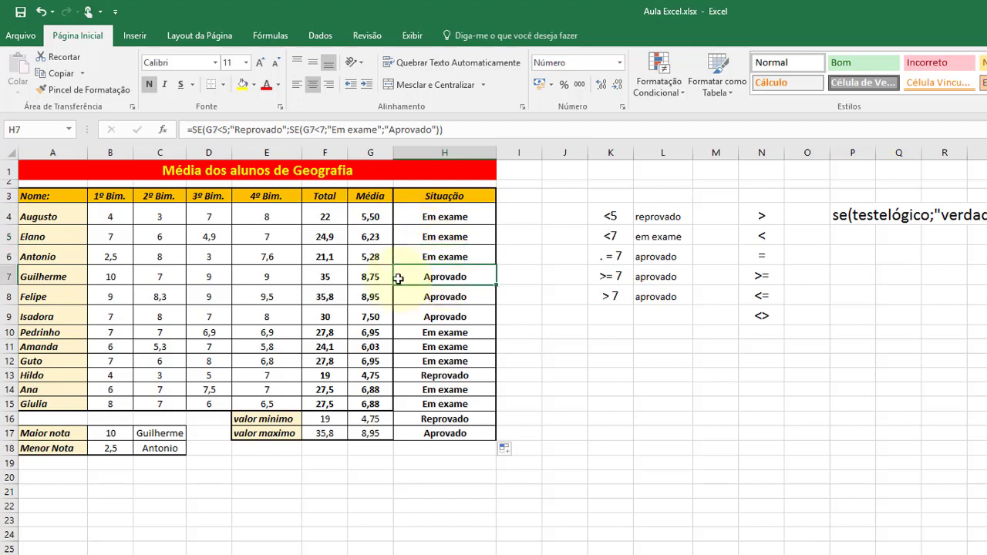
pyautogui.click(441, 297)
pyautogui.click(444, 317)
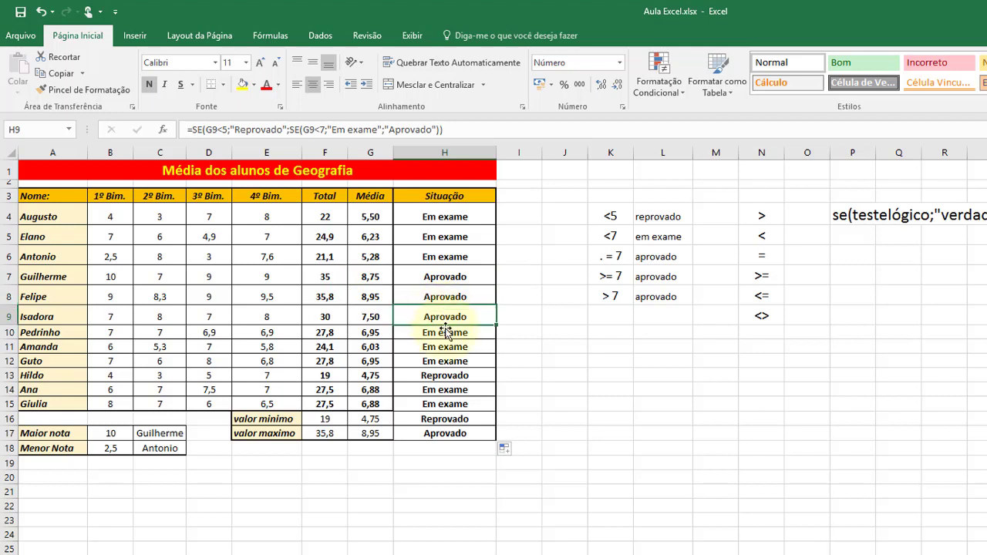
pyautogui.click(447, 333)
pyautogui.click(447, 347)
pyautogui.click(450, 361)
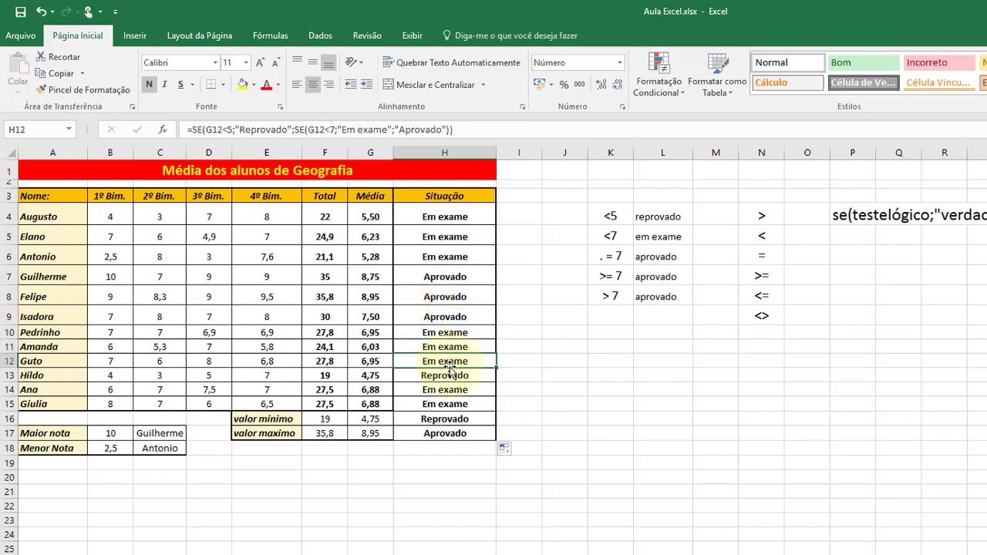
pyautogui.click(449, 374)
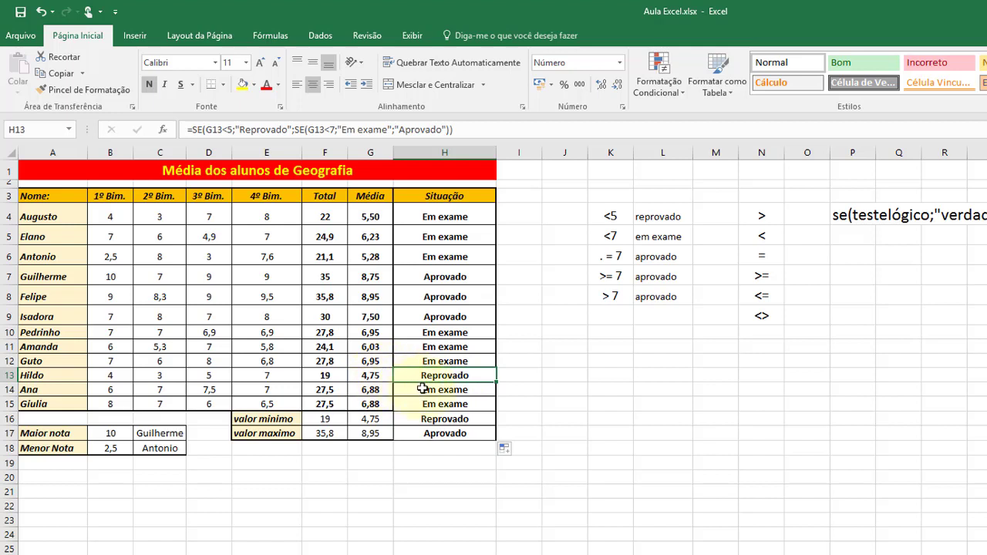
pyautogui.click(423, 389)
pyautogui.click(424, 405)
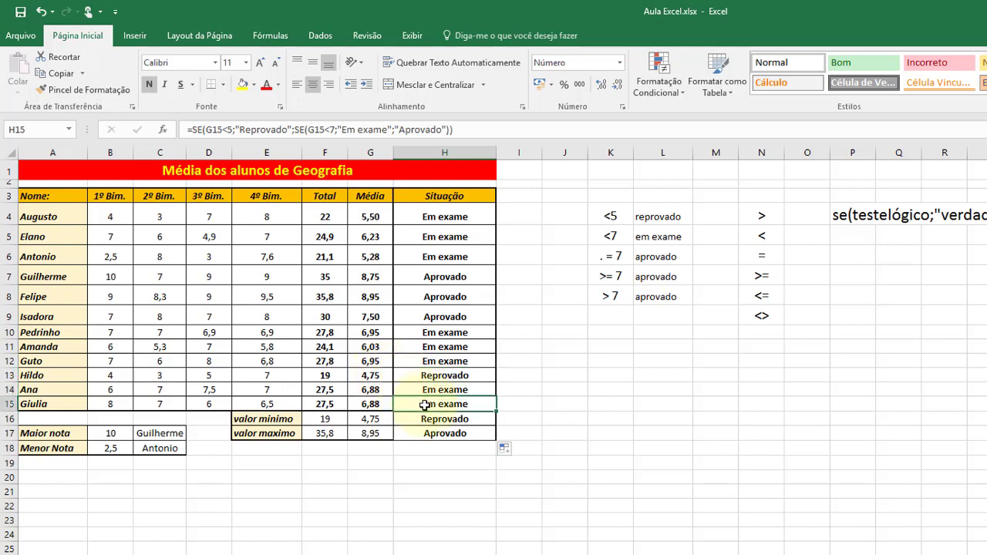
pyautogui.click(378, 437)
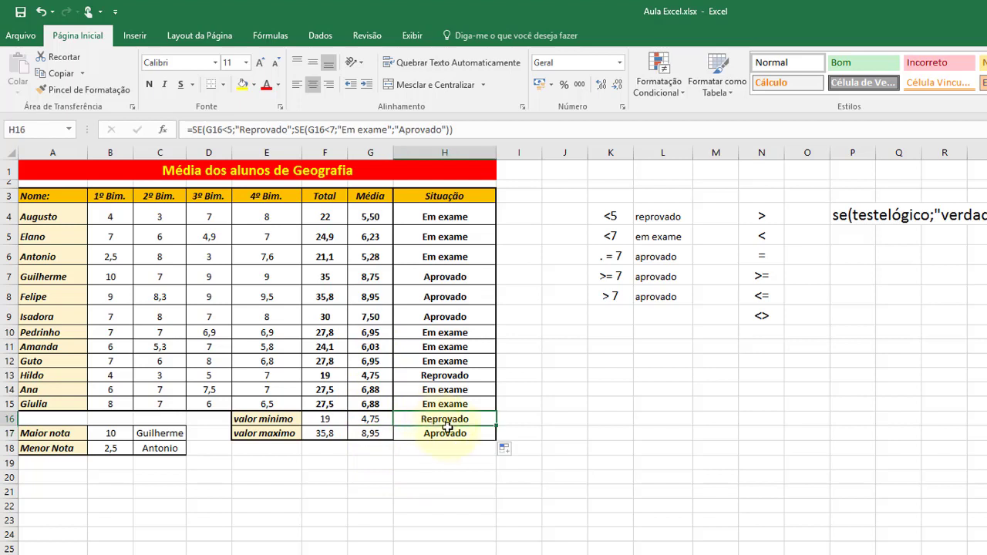
# Clear the unwanted Situação results in H16:H17 next to the minimum and maximum rows.
pyautogui.moveTo(427, 420); pyautogui.dragTo(458, 435)
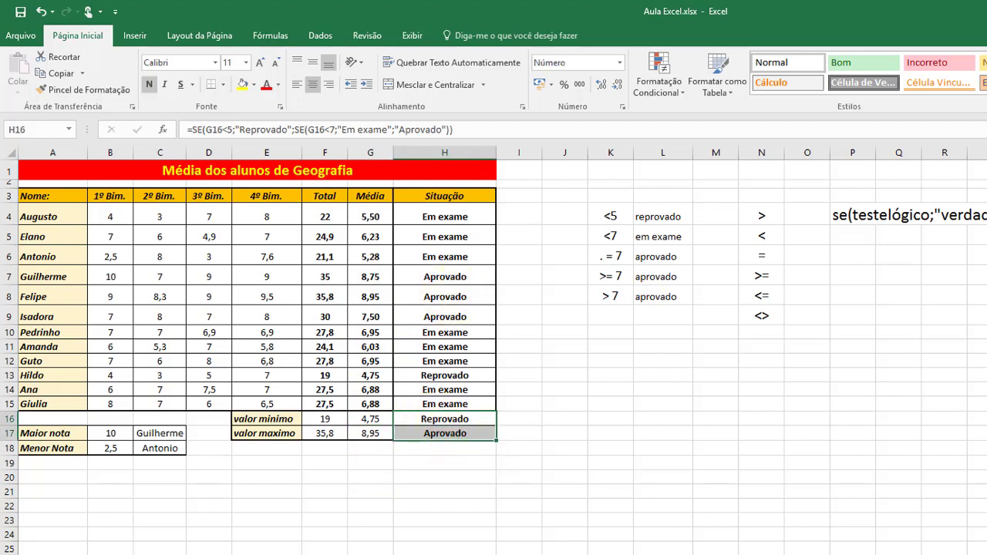
pyautogui.press('Delete')
pyautogui.click(870, 405)
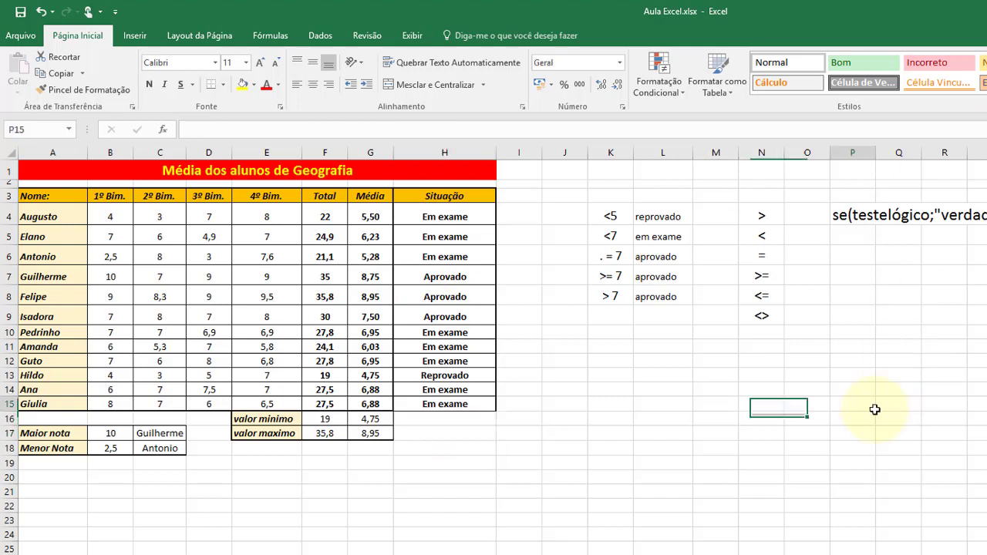